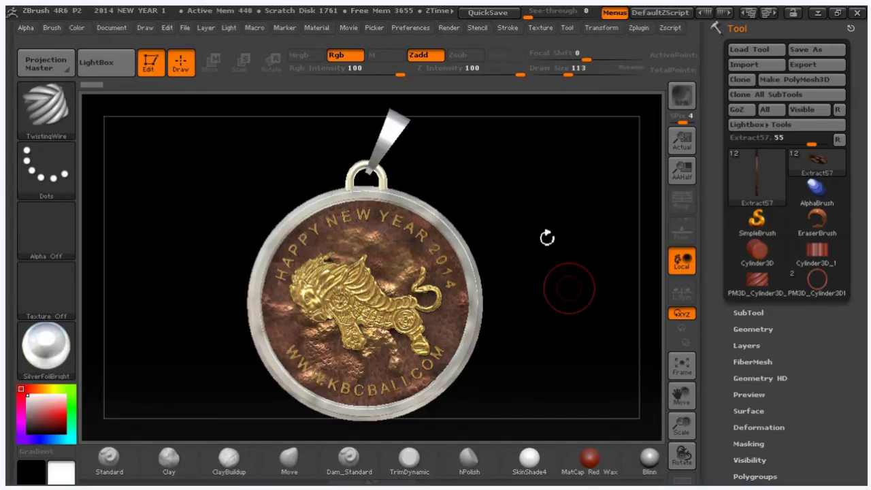
Step: Switch to the Cylinder3D primitive and set its horizontal subdivision count to 30
drag(547, 237, 600, 277)
click(757, 252)
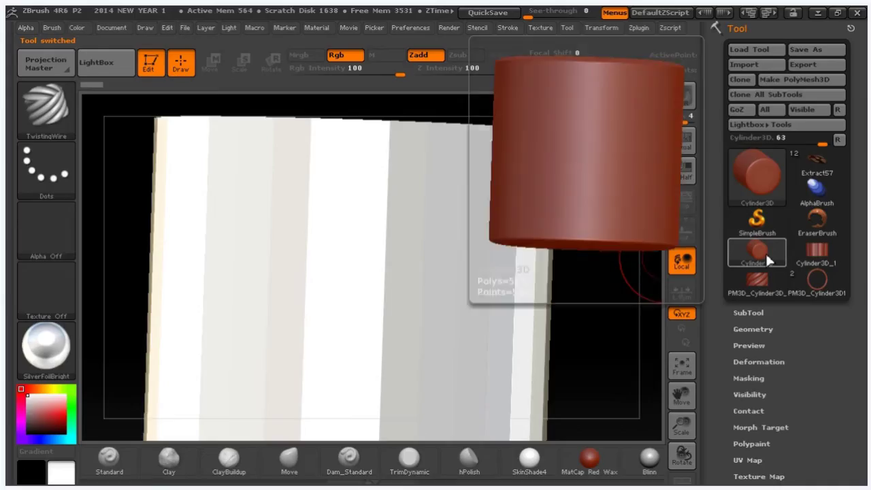
drag(600, 307, 569, 281)
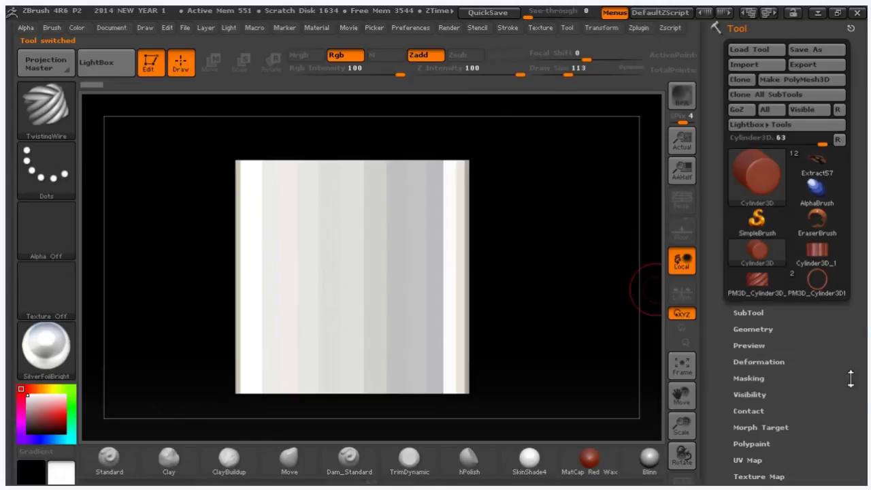
drag(851, 379, 843, 305)
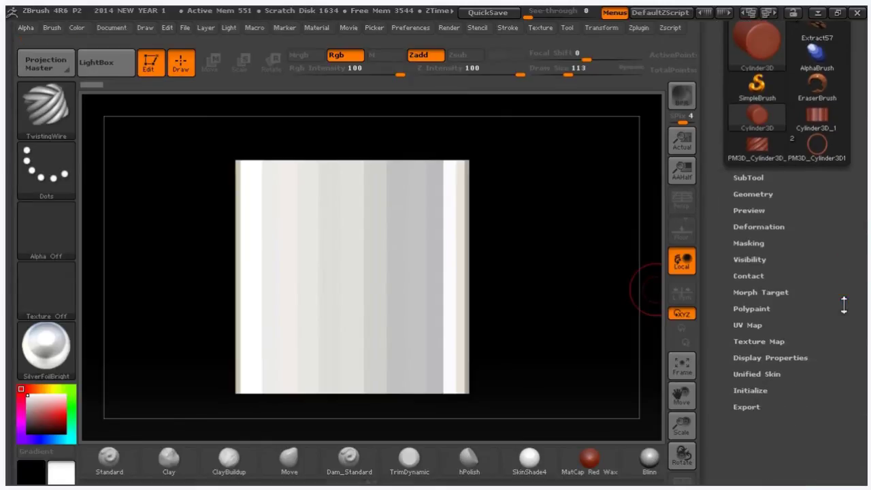
click(751, 390)
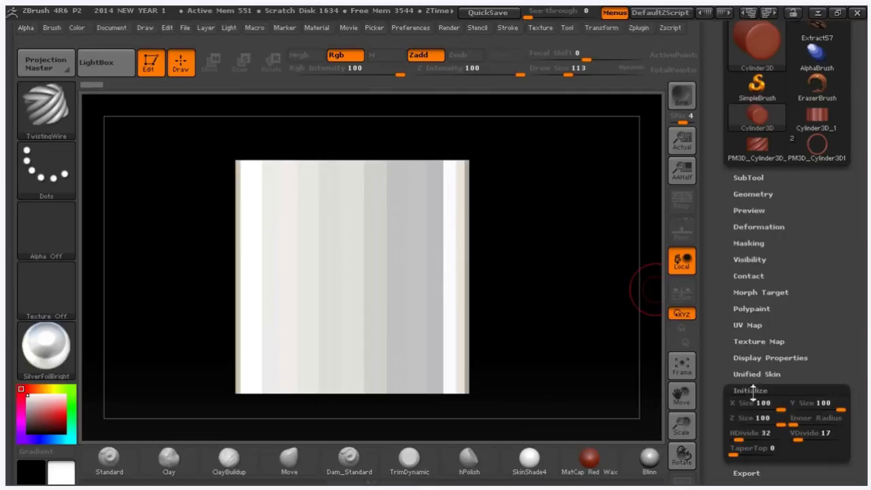
click(749, 434)
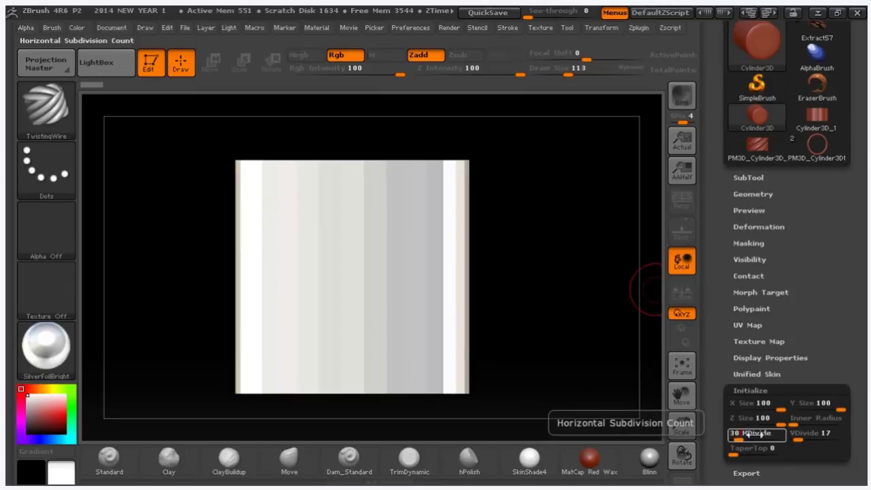
key(Return)
Step: Mask the whole cylinder, setting the alpha masking selection to 2 and skip to 3, and apply column masking to form alternating vertical strips
click(748, 243)
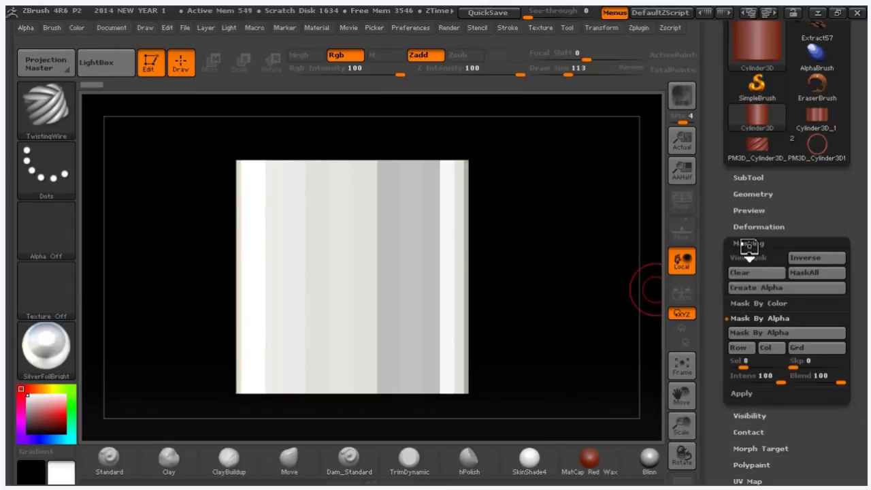
drag(846, 203, 851, 270)
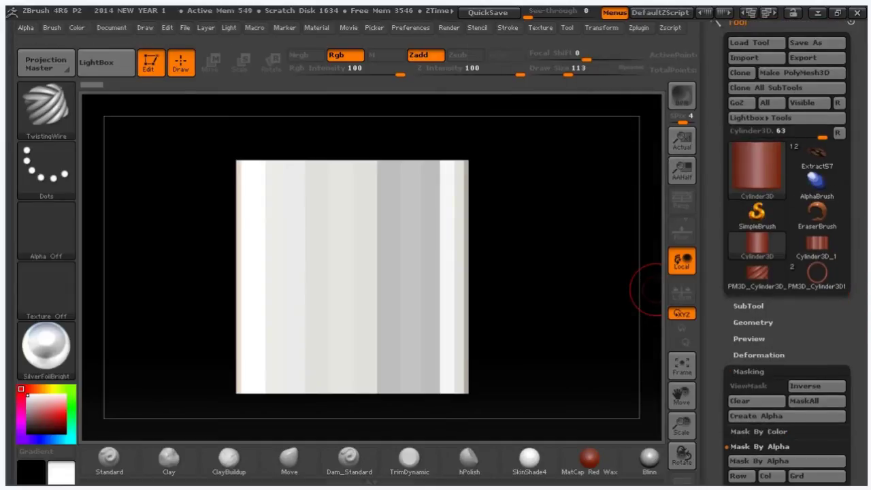
drag(868, 306, 863, 219)
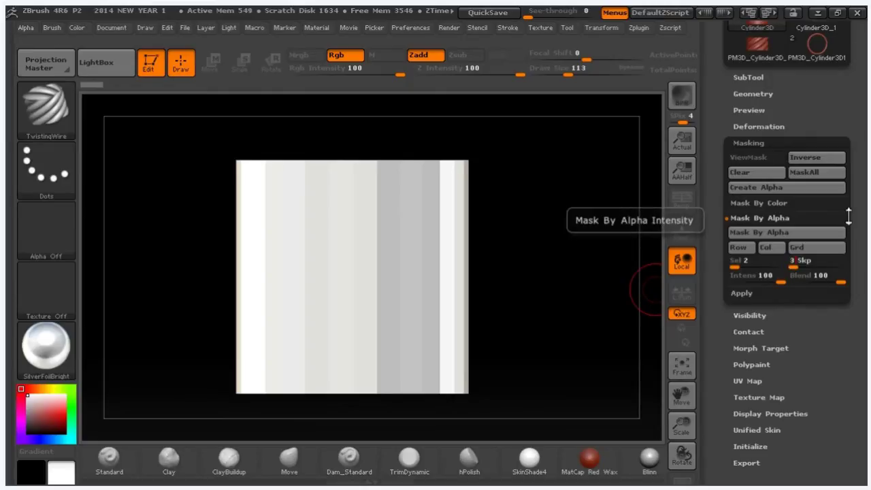
click(818, 174)
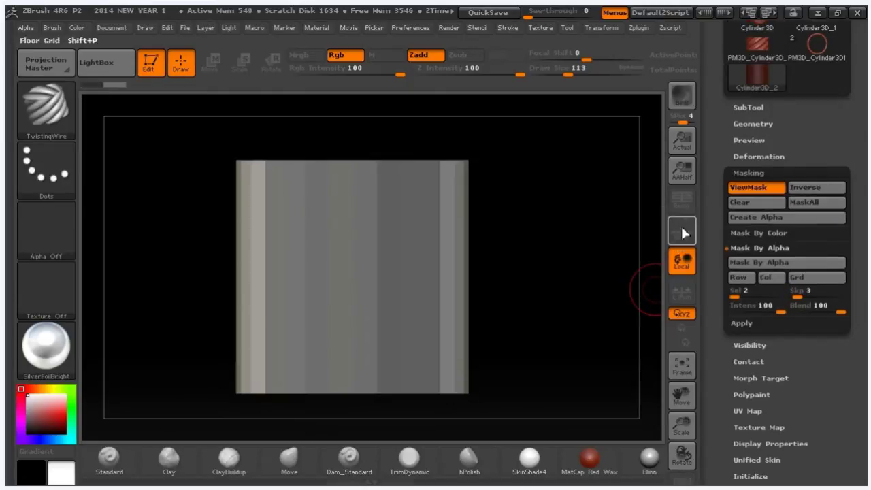
drag(594, 262, 544, 304)
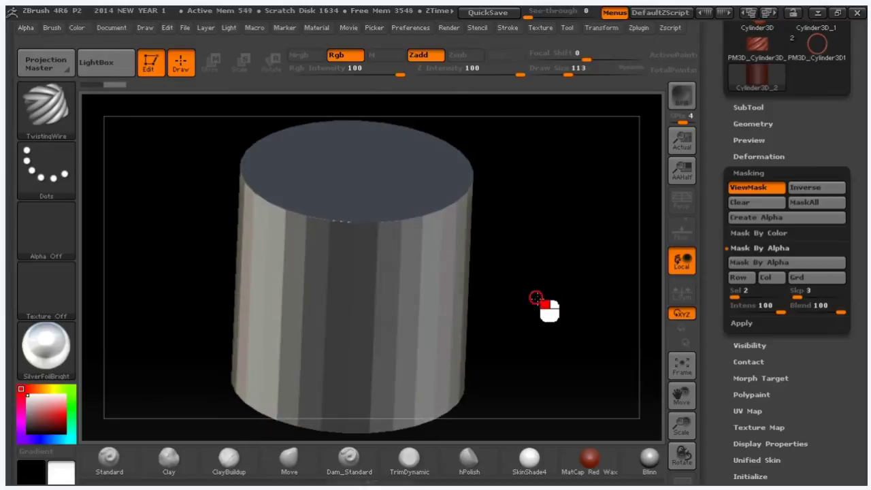
click(769, 280)
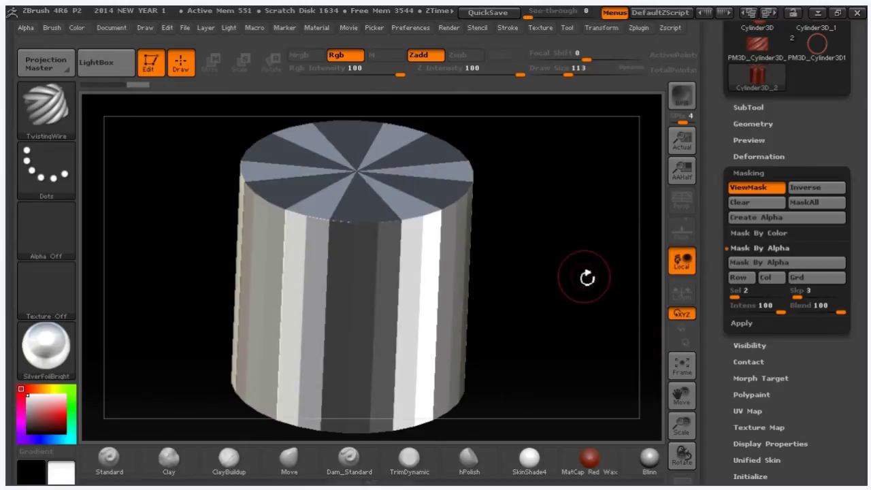
mouse_move(589, 278)
mouse_down()
mouse_move(608, 311)
mouse_move(605, 336)
mouse_move(593, 292)
mouse_up()
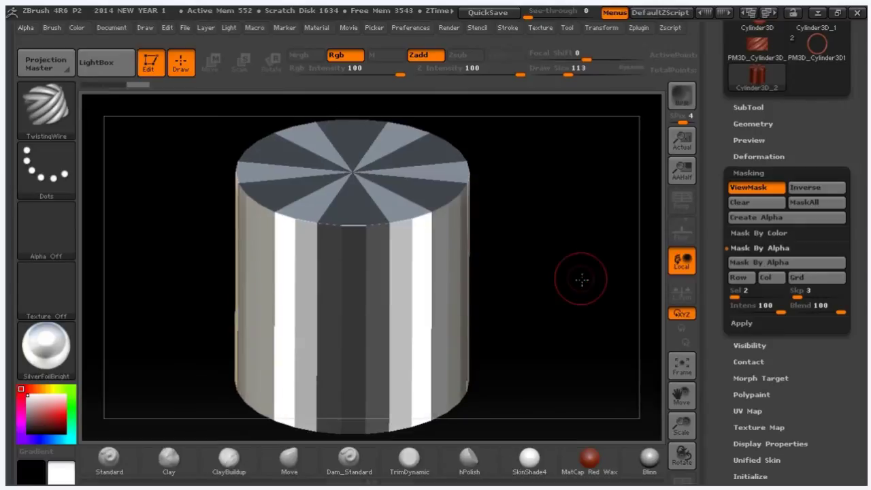
ctrl+right_drag(575, 298, 555, 275)
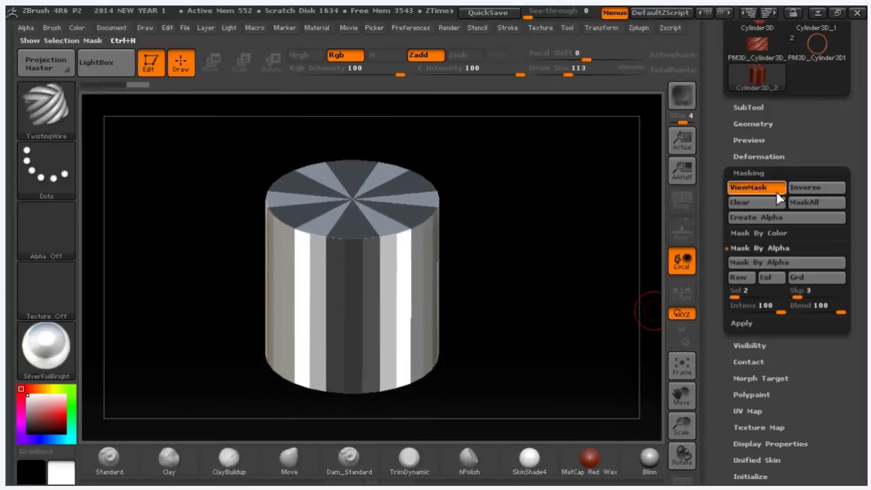
Step: Inflate the unmasked strips negatively to sink grooves into the cylinder, and change the material to MatCap Red Wax
click(767, 156)
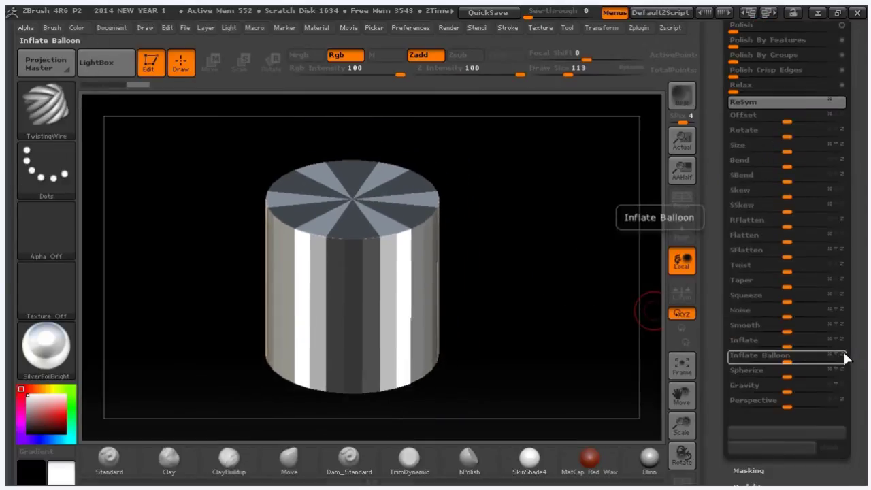
drag(789, 347, 719, 343)
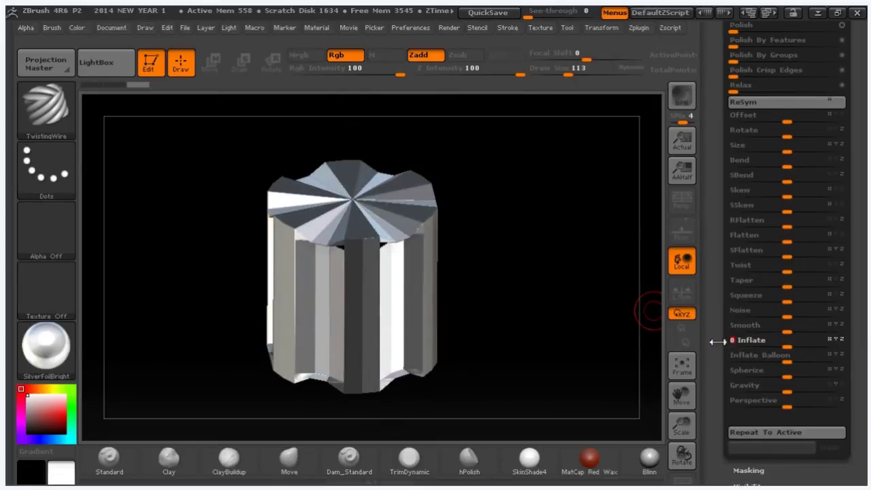
click(529, 459)
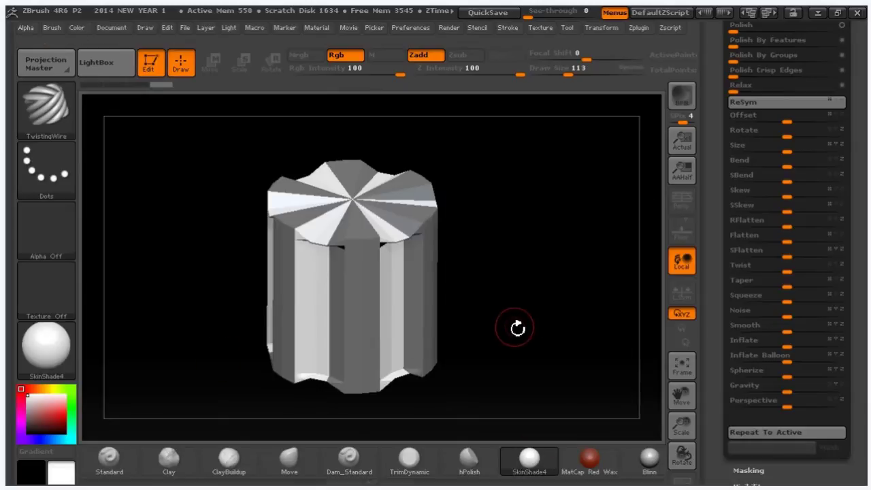
drag(485, 374, 627, 375)
click(589, 459)
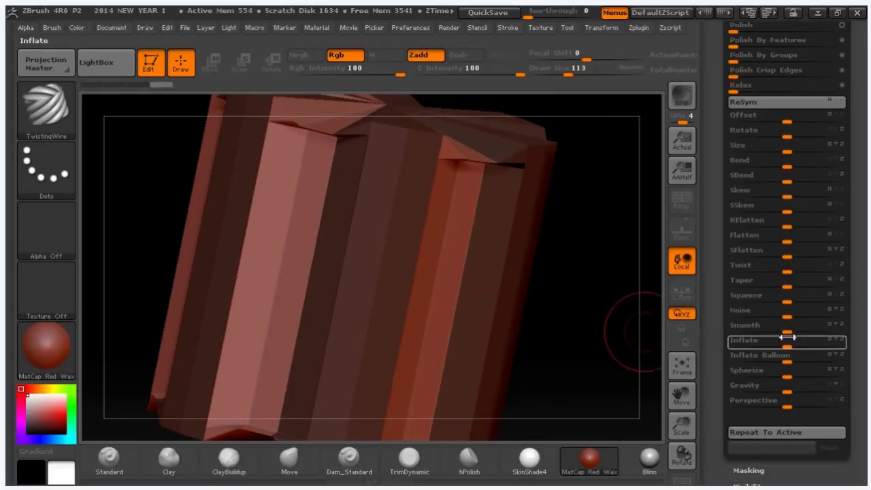
Step: Deepen the cylinder's grooves with a further negative Inflate deformation on the unmasked strips
drag(788, 345, 771, 354)
mouse_move(597, 334)
mouse_down()
mouse_move(579, 317)
mouse_move(559, 318)
mouse_move(587, 284)
mouse_move(590, 319)
mouse_move(578, 305)
mouse_up()
ctrl+right_drag(587, 318, 548, 253)
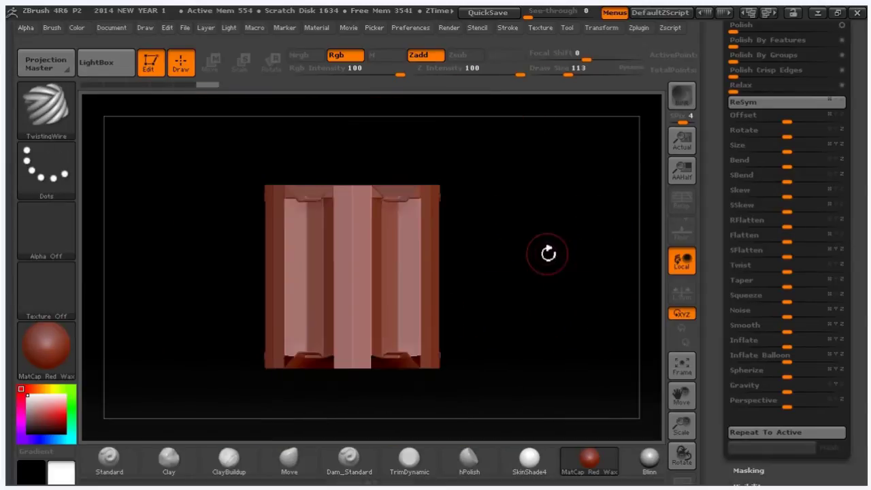
drag(548, 253, 586, 271)
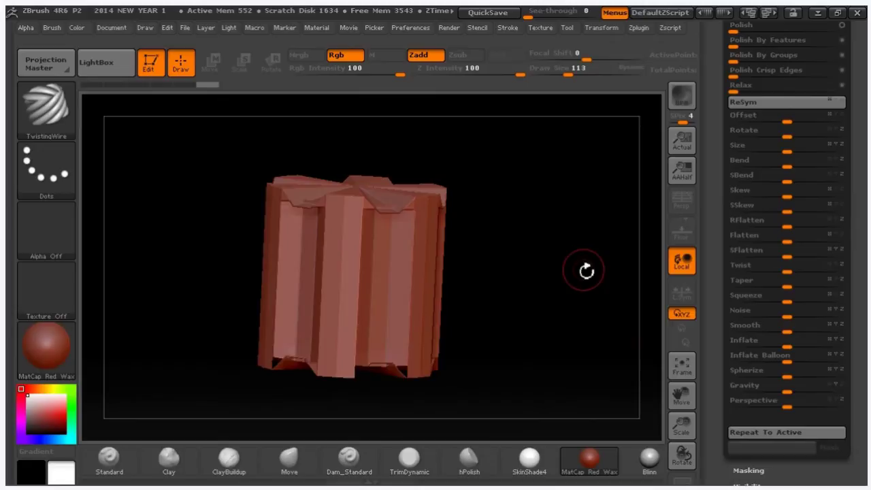
Step: Convert the grooved cylinder to a PolyMesh3D and clear its mask
drag(867, 136, 866, 218)
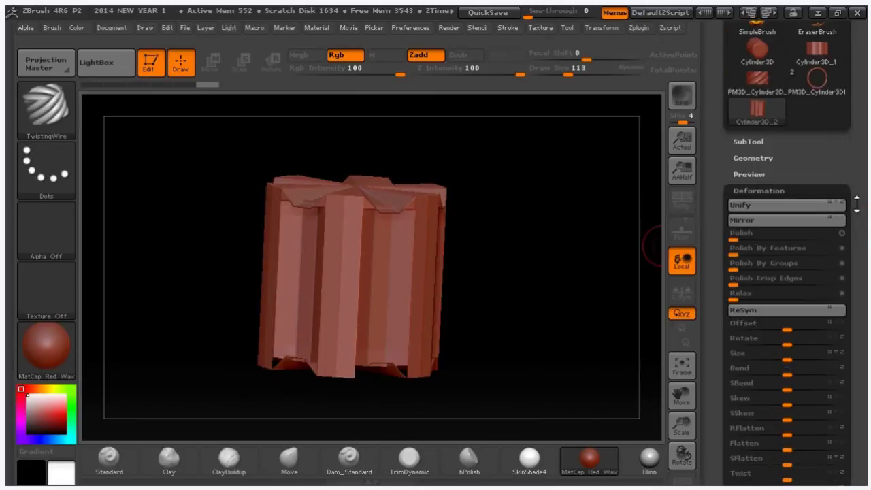
drag(860, 181, 866, 273)
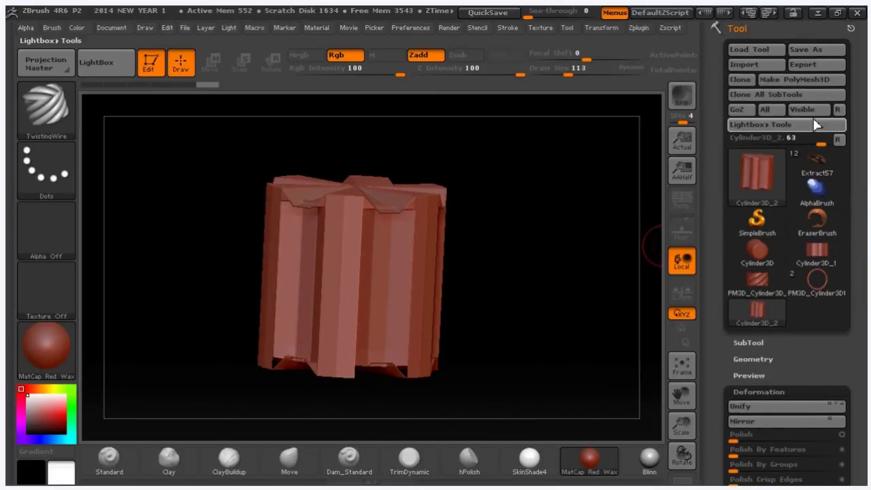
click(816, 96)
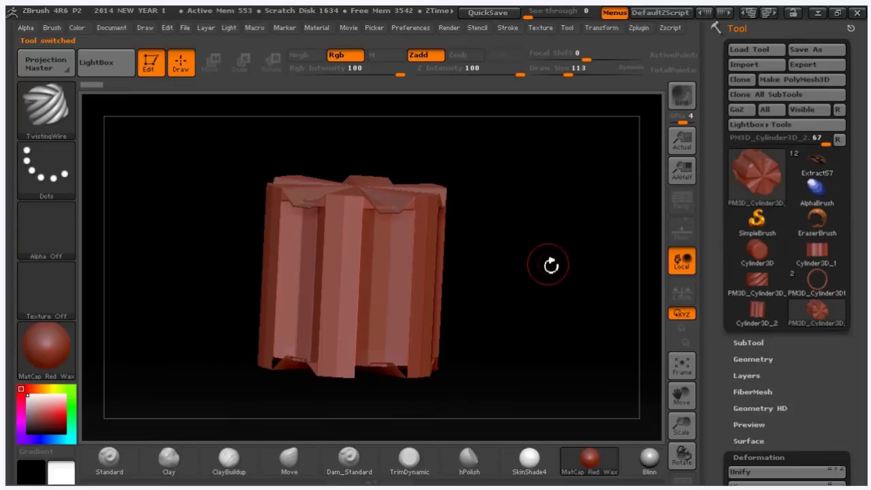
drag(546, 266, 552, 252)
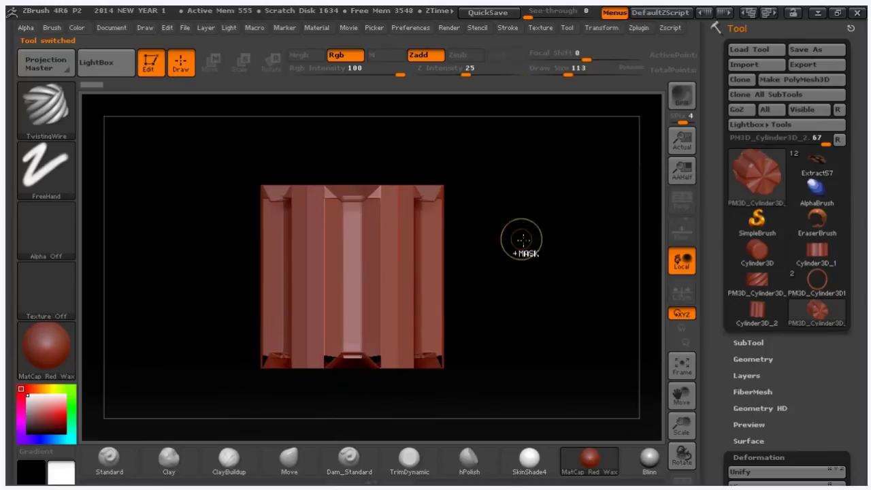
ctrl+right_drag(521, 240, 537, 251)
ctrl+drag(550, 262, 558, 266)
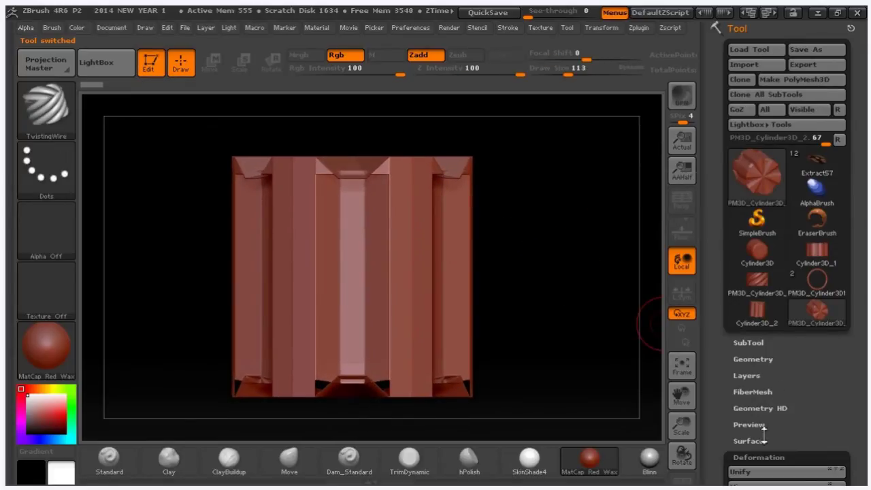
Step: Inflate the entire unmasked mesh to thicken the lobes between the grooves
drag(850, 446, 856, 283)
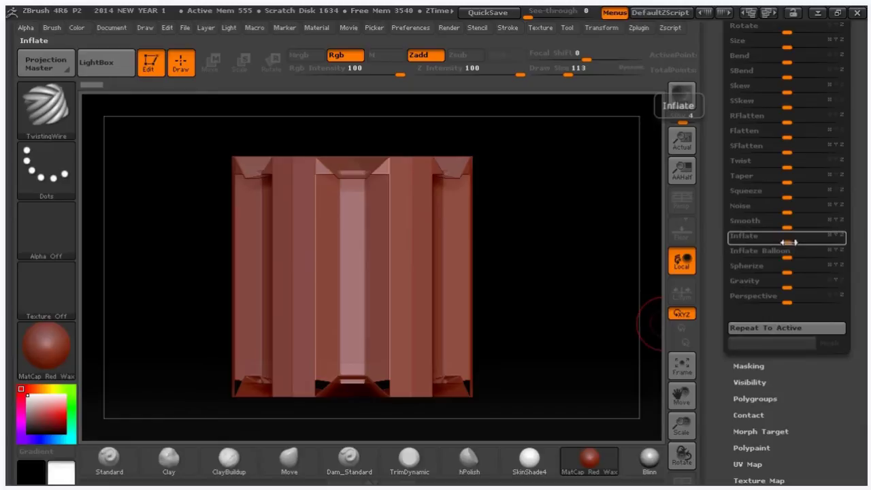
drag(787, 242, 857, 254)
mouse_move(615, 278)
mouse_down()
mouse_move(592, 277)
mouse_move(597, 302)
mouse_up()
Step: Subdivide the lobed mesh up to subdivision level 3 to smooth its shape
key(ctrl)
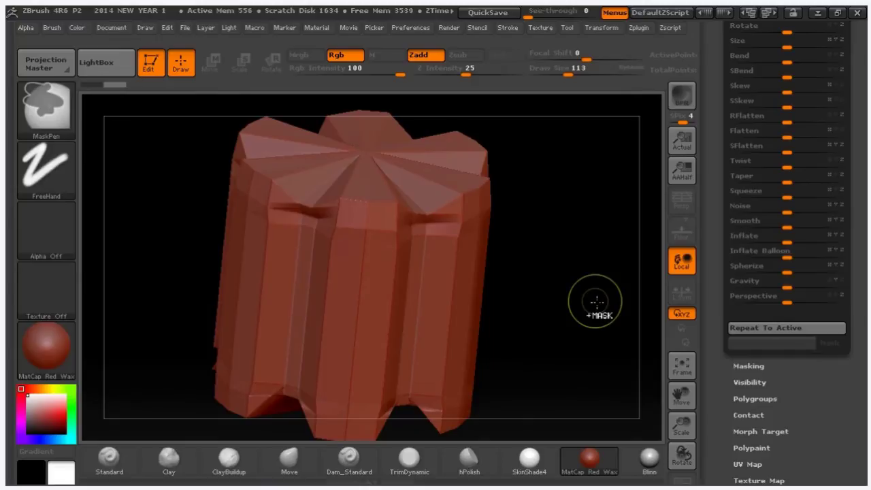
key(ctrl+d)
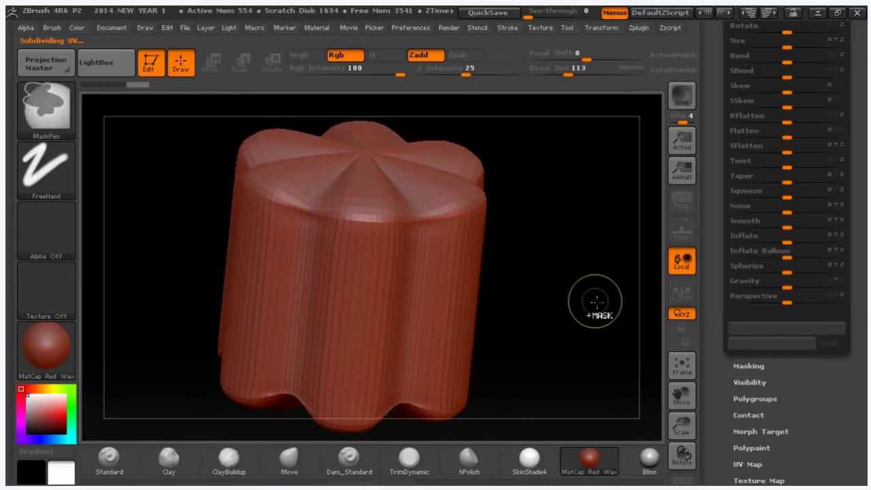
mouse_move(585, 296)
mouse_down()
mouse_move(576, 261)
mouse_move(540, 254)
mouse_move(567, 274)
mouse_move(550, 284)
mouse_move(589, 309)
mouse_move(568, 288)
mouse_move(584, 279)
mouse_up()
key(ctrl)
Step: Hide the rounded upper and lower ends of the mesh with rectangular selections, leaving only the straight middle band visible
key(shift)
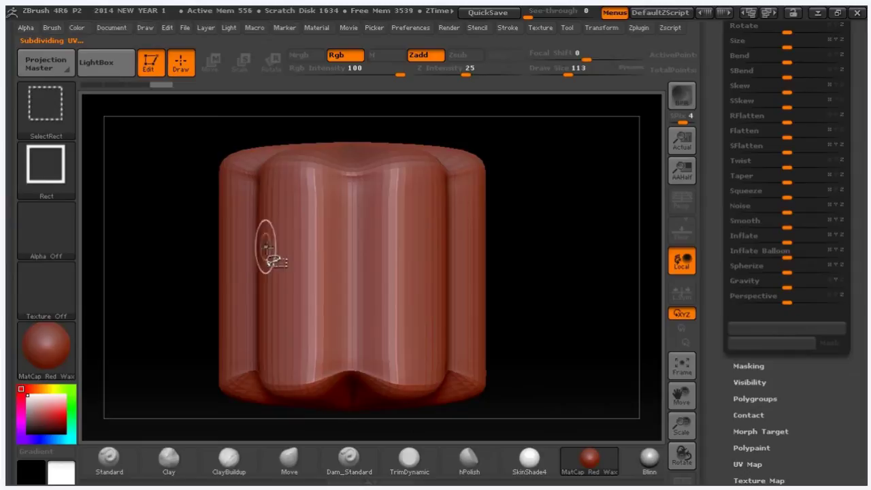
mouse_move(163, 204)
ctrl+shift+mouse_down()
mouse_move(318, 296)
mouse_move(551, 375)
mouse_move(569, 375)
mouse_move(568, 356)
ctrl+shift+mouse_up()
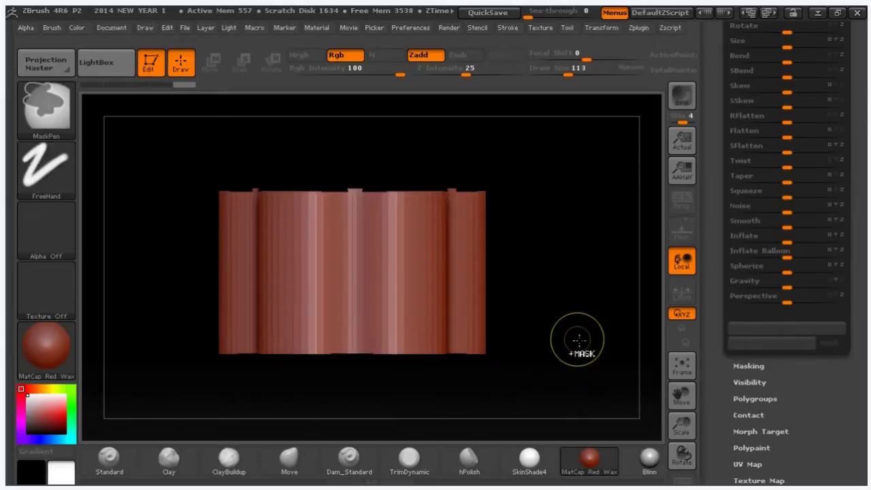
ctrl+shift+click(579, 340)
ctrl+shift+drag(179, 220, 581, 351)
drag(582, 292, 597, 306)
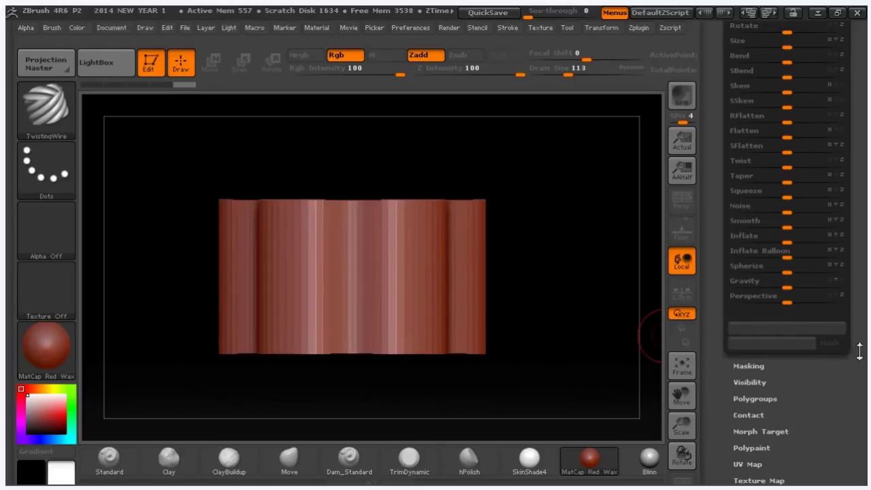
Step: Delete the lower subdivision levels and the hidden end geometry of the mesh
scroll(859, 351, up, 10)
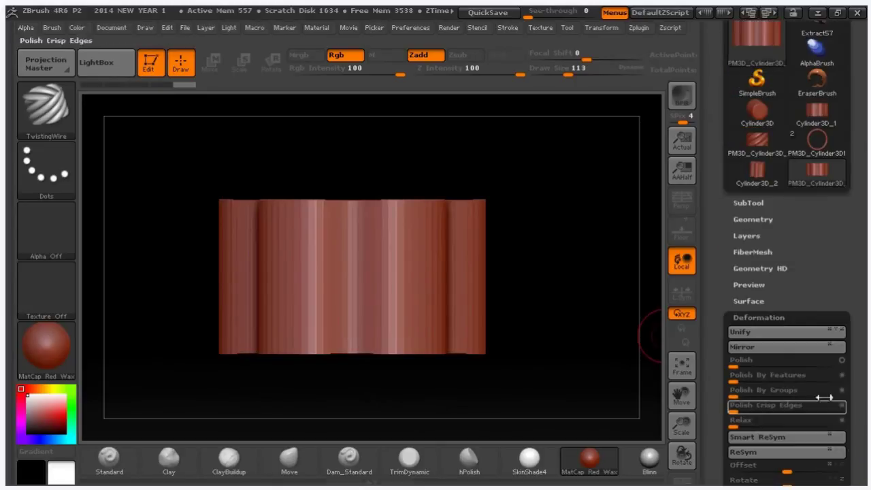
click(752, 219)
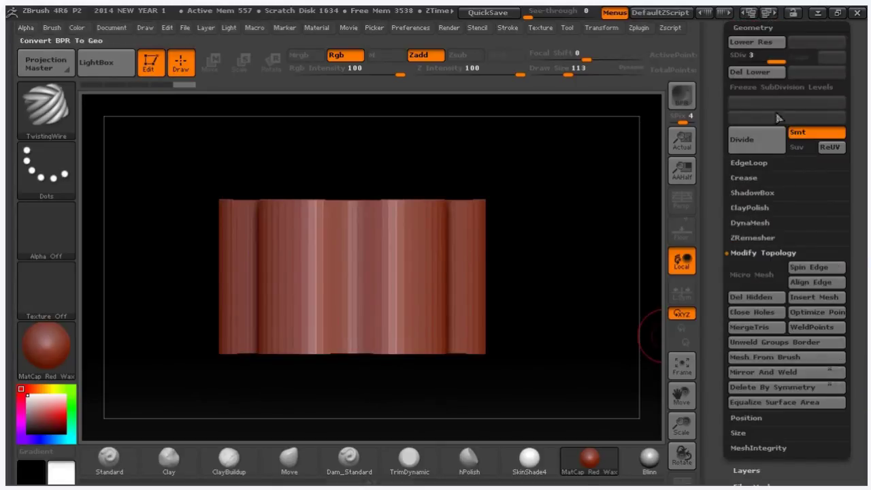
click(758, 72)
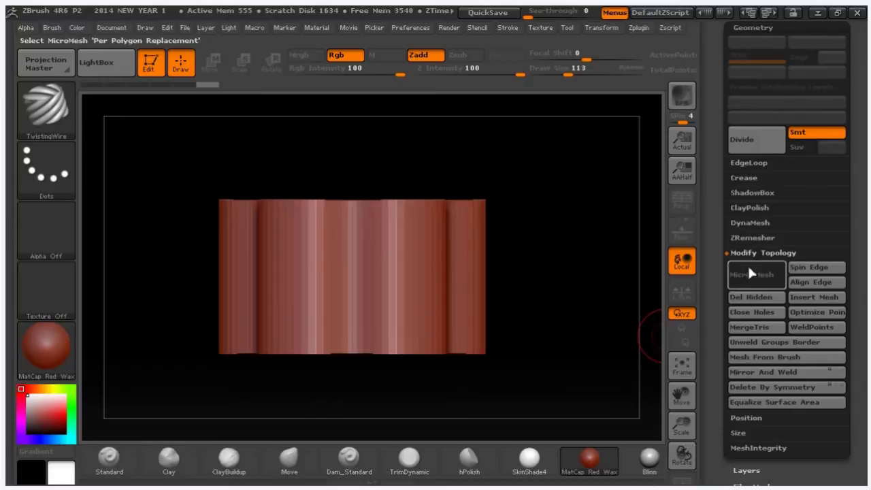
click(753, 296)
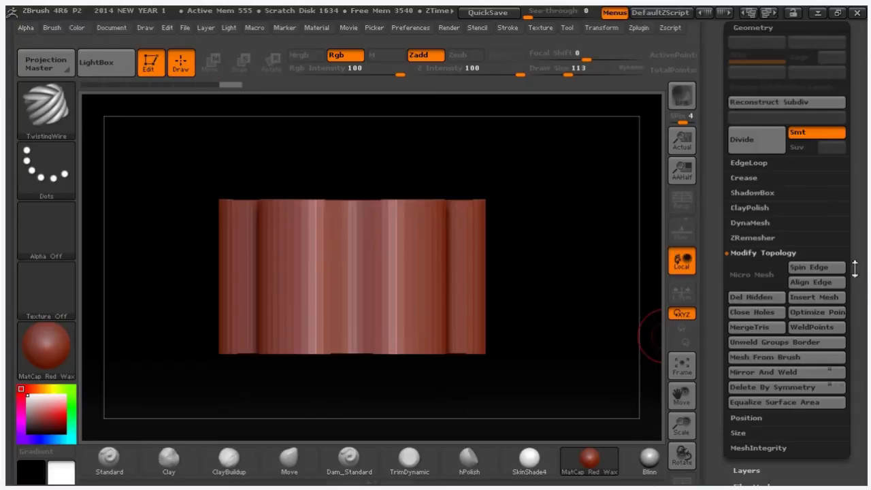
drag(855, 267, 864, 170)
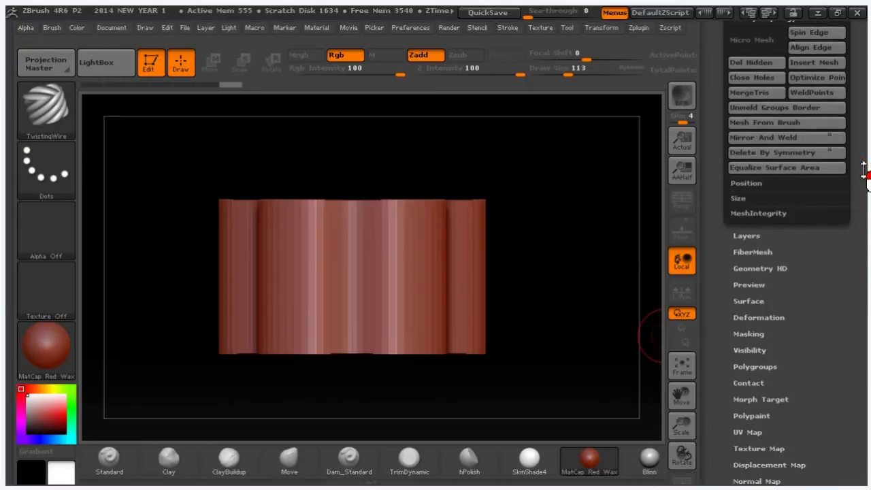
Step: Twist the open lobed band around its Z axis in two passes until its grooves spiral steeply around it
click(772, 317)
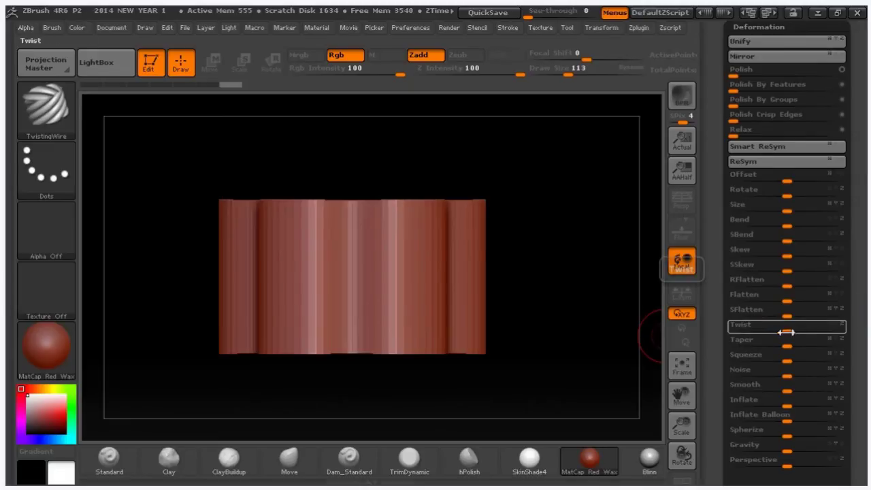
drag(786, 332, 714, 333)
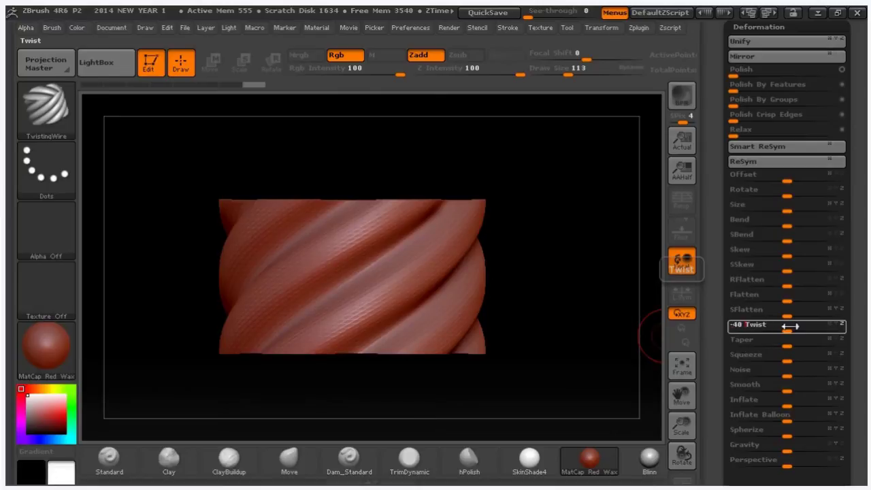
drag(789, 326, 789, 326)
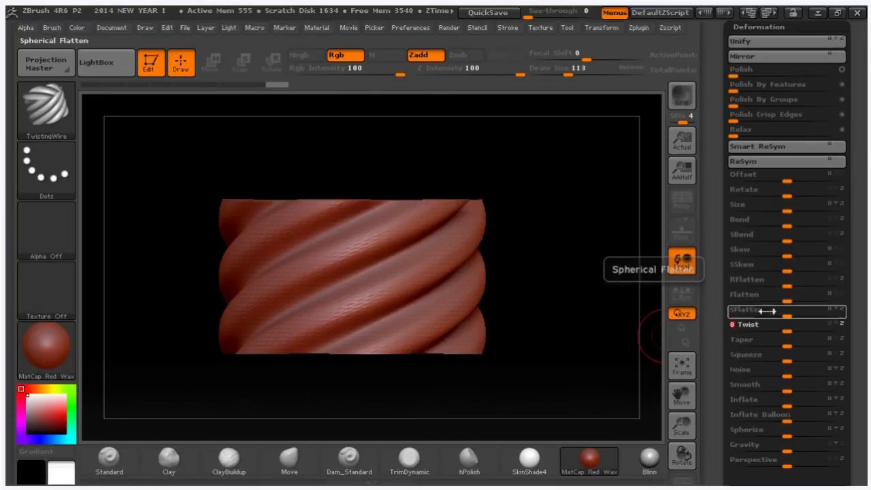
scroll(861, 317, up, 10)
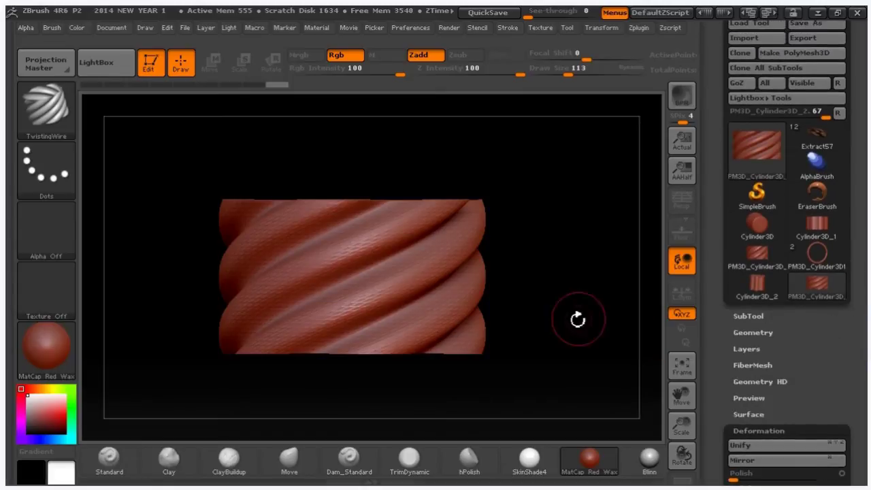
Step: Try duplicating the twisted band directly above itself along a vertical Transpose line to test the end match, and undo the copy
mouse_move(540, 309)
mouse_down()
mouse_move(579, 320)
mouse_move(561, 275)
mouse_move(564, 321)
mouse_move(536, 259)
mouse_up()
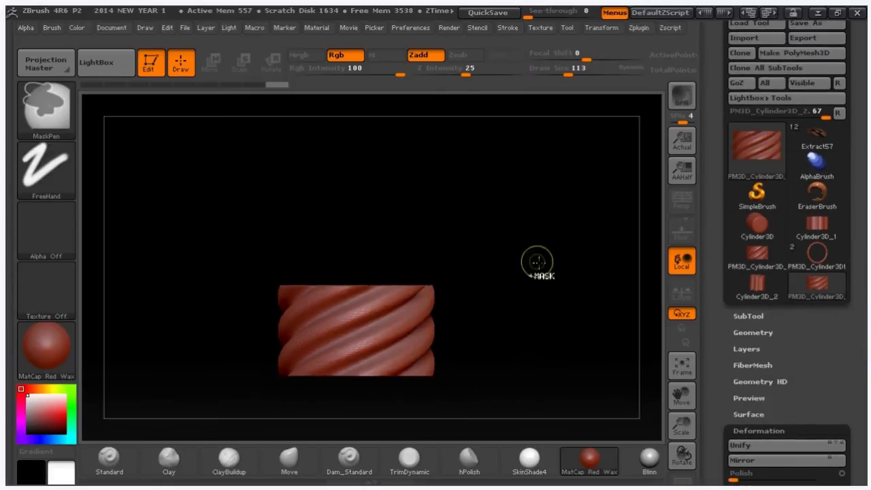
click(212, 63)
drag(364, 331, 364, 201)
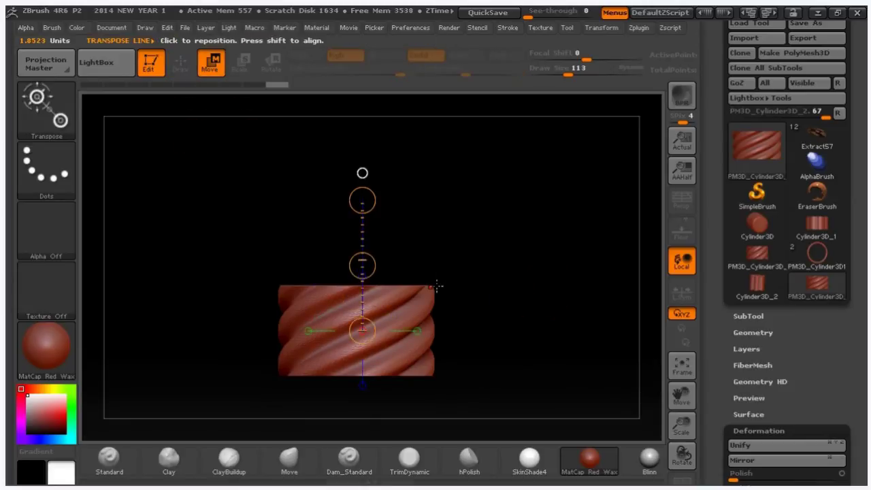
key(ctrl+shift)
ctrl+drag(366, 267, 367, 173)
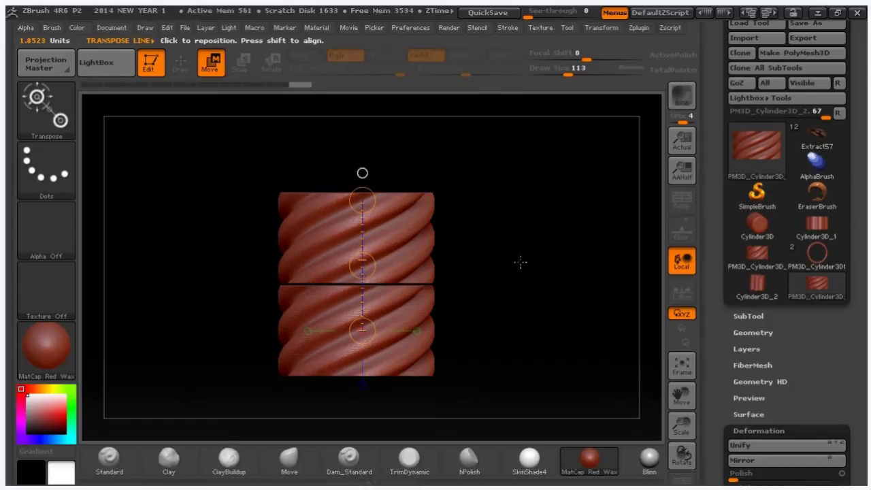
key(ctrl+z)
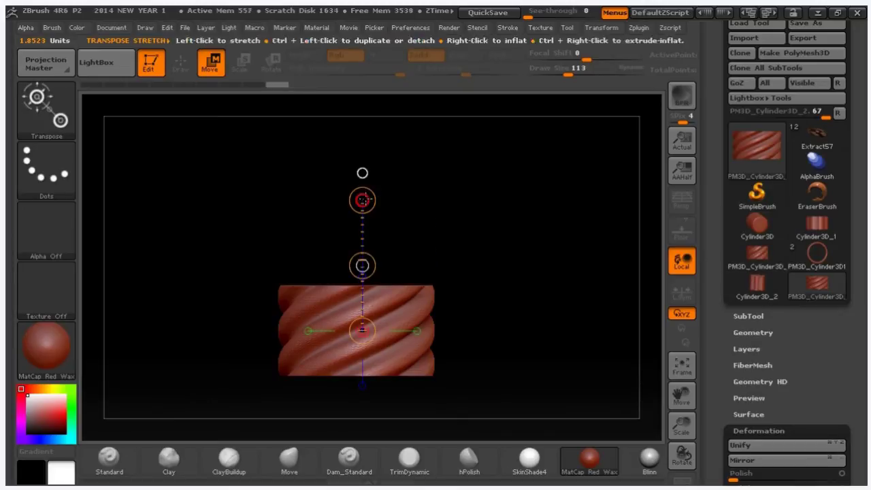
Step: Convert the plain Cylinder3D primitive to a PolyMesh3D and subdivide it up to level 4
key(ctrl+shift)
click(43, 113)
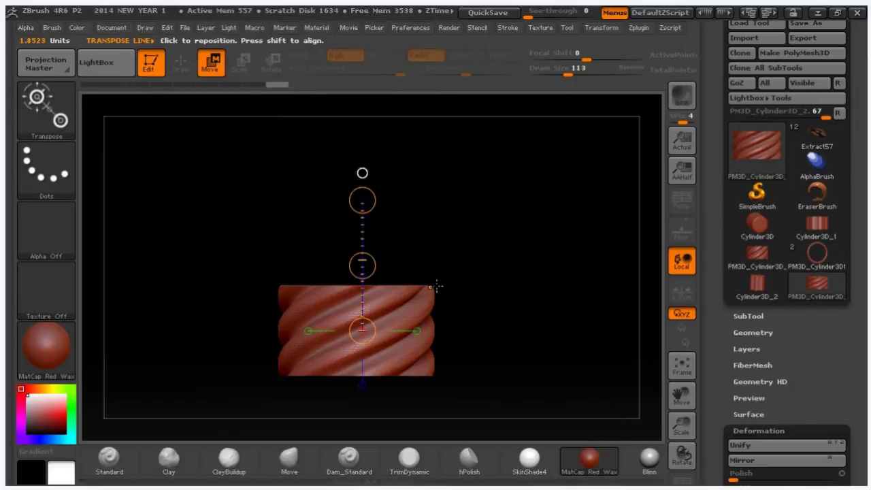
click(761, 228)
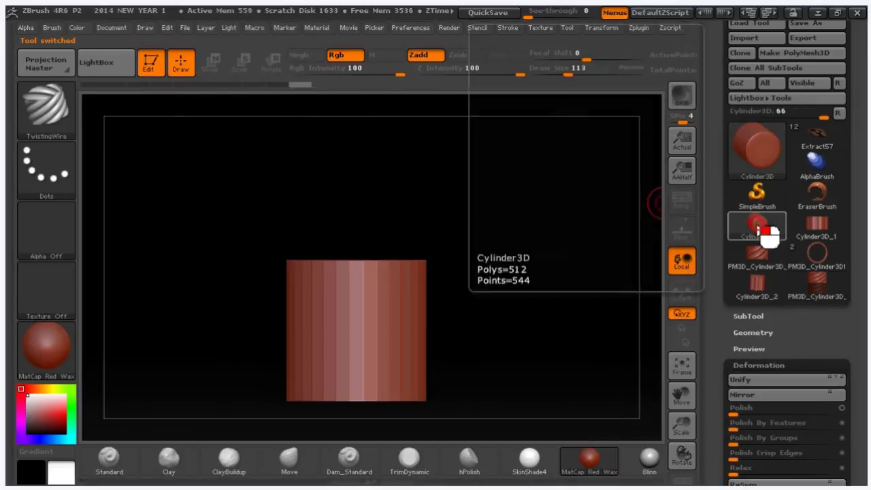
drag(511, 292, 524, 253)
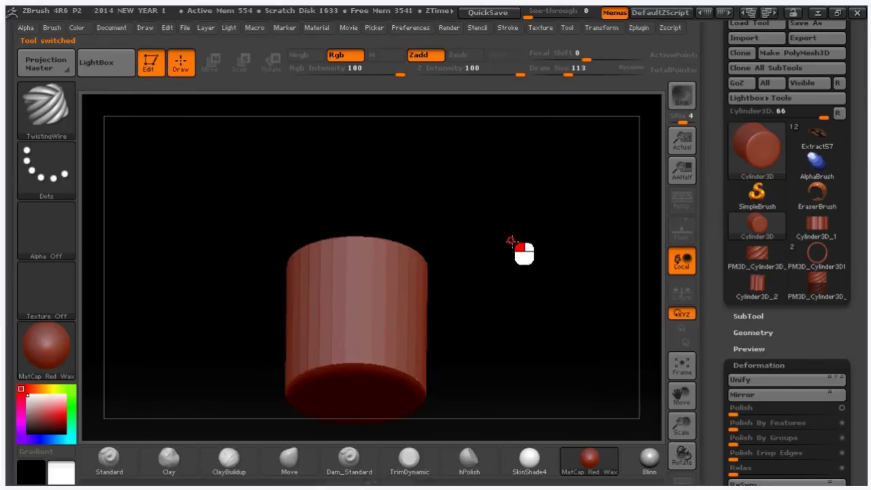
key(ctrl)
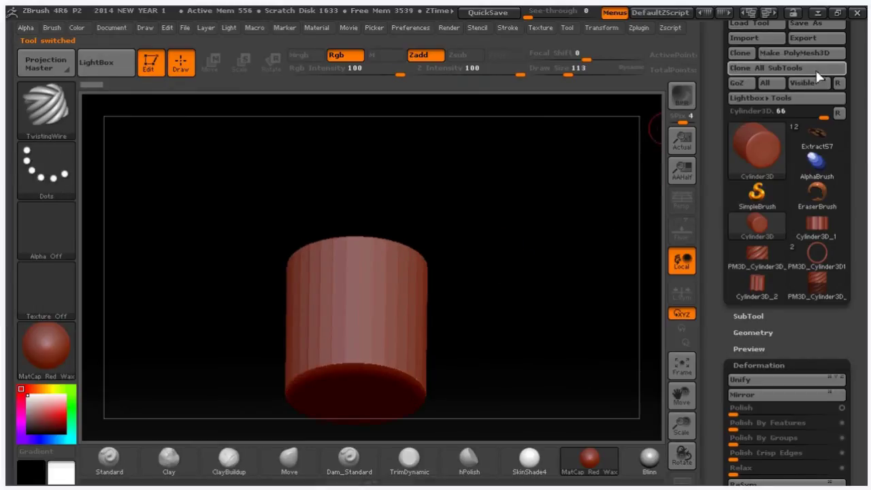
click(802, 53)
key(ctrl)
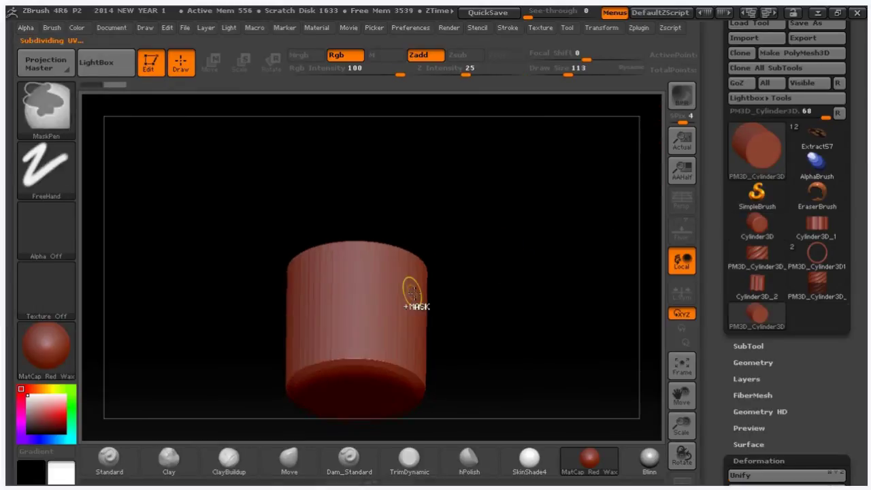
key(ctrl+d)
mouse_move(491, 303)
mouse_down()
mouse_move(484, 344)
mouse_move(509, 254)
mouse_up()
Step: Check the TwistingWire brush's Curve Mode, Bend and Snap stroke settings and its Weld Points and Stretch modifiers
click(9, 195)
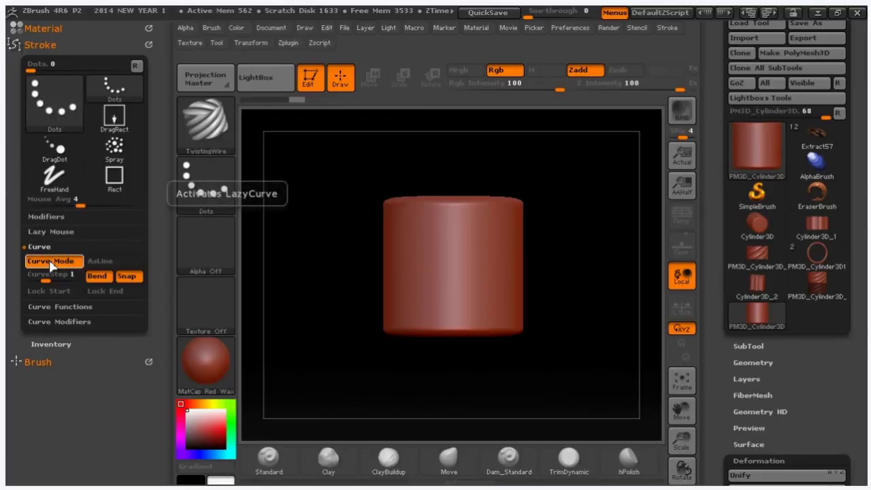
click(40, 362)
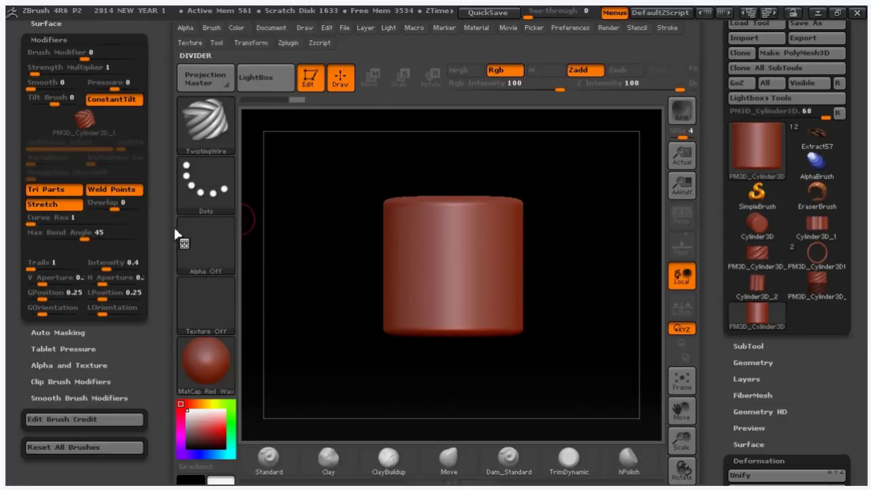
drag(163, 235, 153, 399)
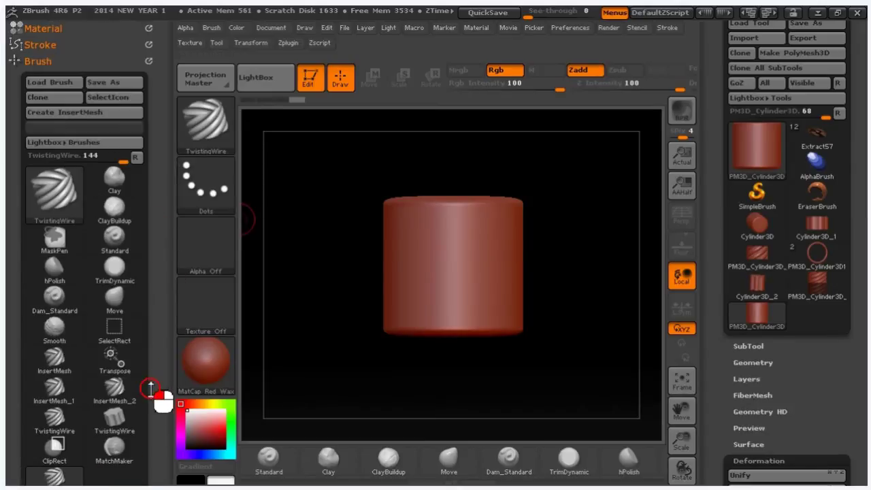
click(39, 45)
click(50, 261)
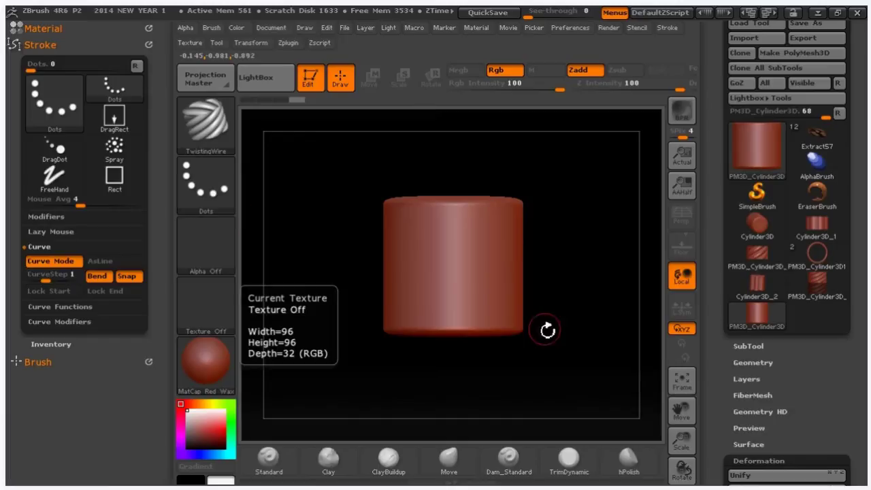
click(169, 268)
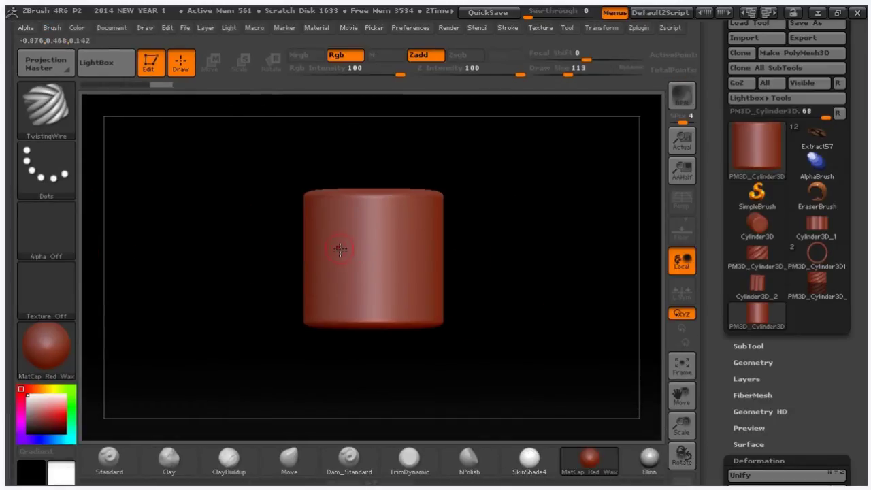
Step: Delete the cylinder's lower subdivision levels so that TwistingWire curves can be drawn on it
mouse_move(339, 249)
mouse_down()
mouse_move(414, 263)
mouse_move(531, 253)
mouse_up()
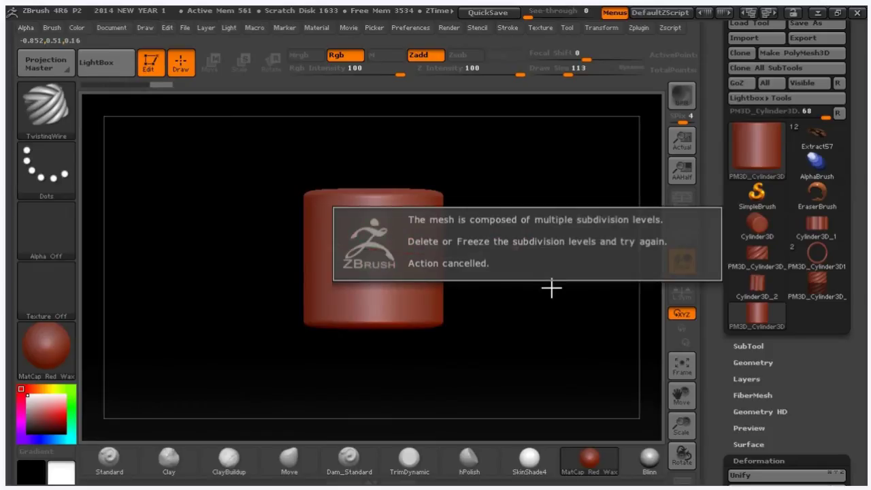
click(755, 362)
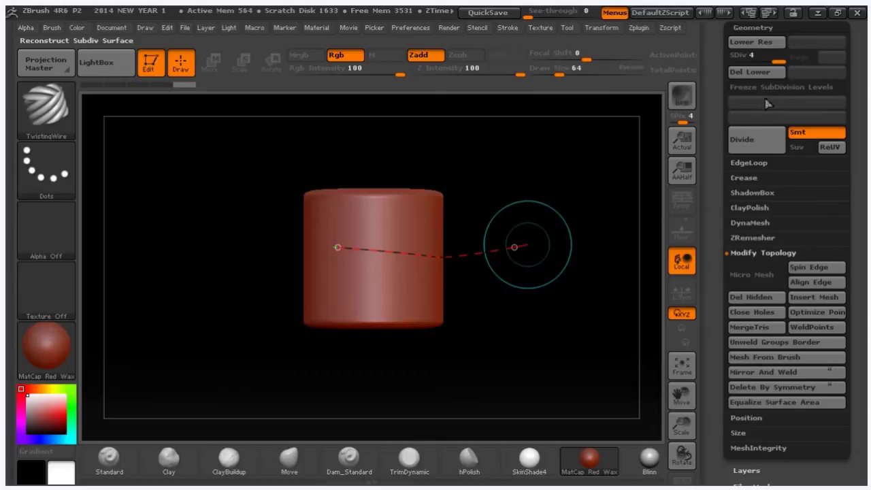
click(760, 73)
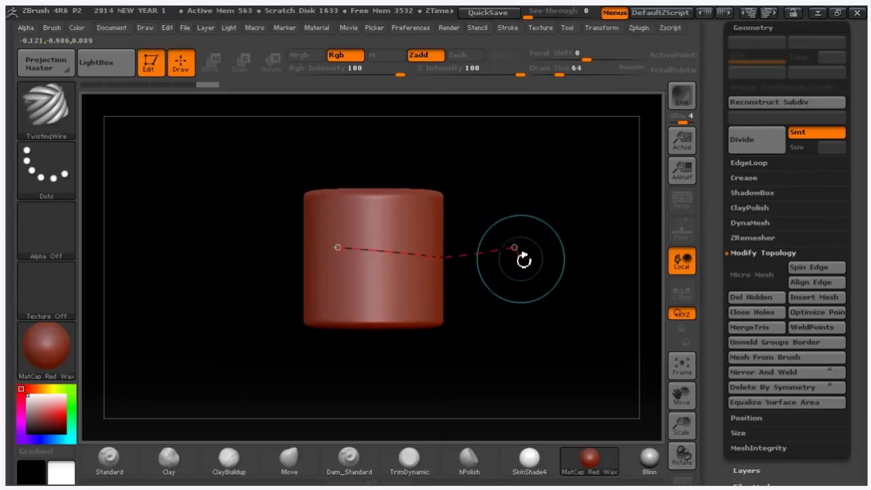
Step: Try a TwistingWire stroke across the cylinder's side and past its edge at draw size 113, inspect the wire, and undo it
drag(522, 252, 523, 253)
key(ctrl+z)
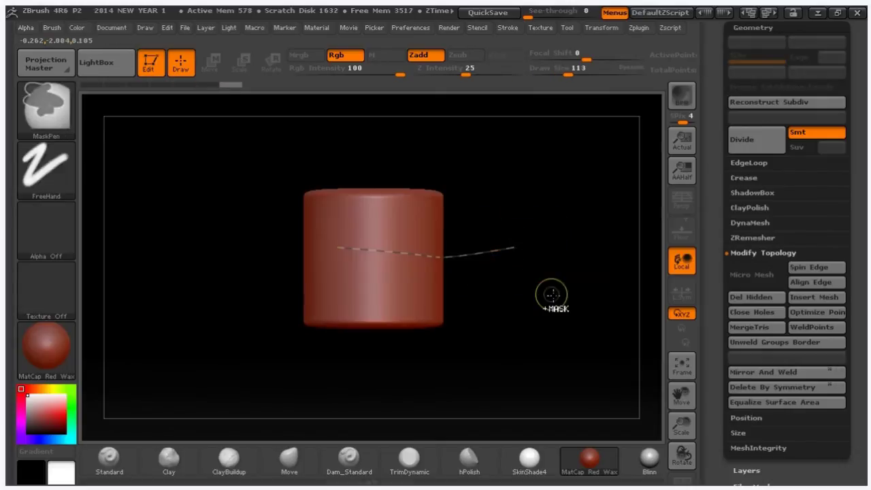
ctrl+right_drag(505, 290, 479, 318)
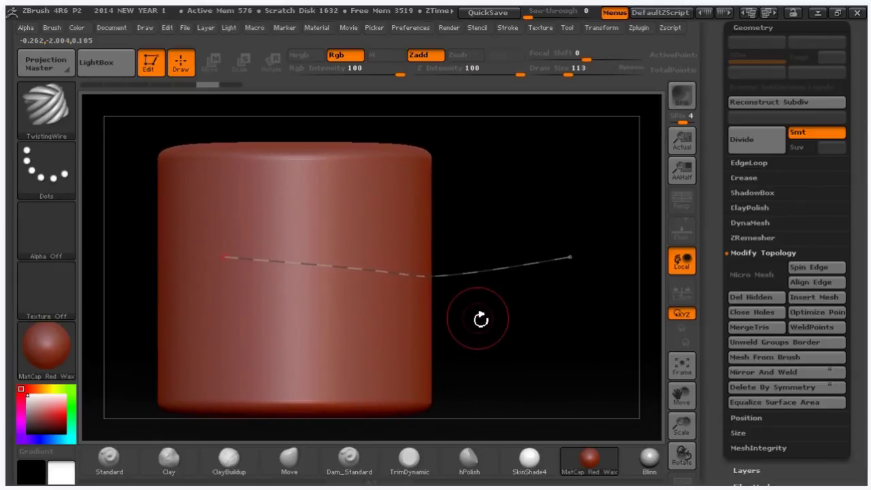
mouse_move(185, 297)
mouse_down()
mouse_move(375, 330)
mouse_move(571, 330)
mouse_move(563, 318)
mouse_up()
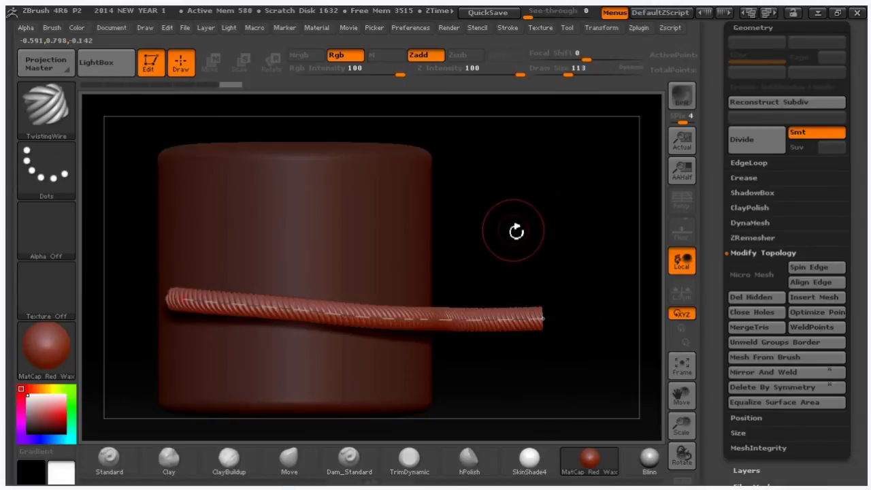
mouse_move(515, 231)
ctrl+right_down()
mouse_move(634, 283)
mouse_move(644, 301)
ctrl+right_up()
mouse_move(468, 368)
right_down()
mouse_move(492, 311)
mouse_move(484, 351)
mouse_move(490, 365)
mouse_move(503, 360)
right_up()
key(f)
key(f)
mouse_move(520, 375)
mouse_down()
mouse_move(610, 274)
mouse_move(623, 210)
mouse_move(585, 263)
mouse_up()
key(ctrl+z)
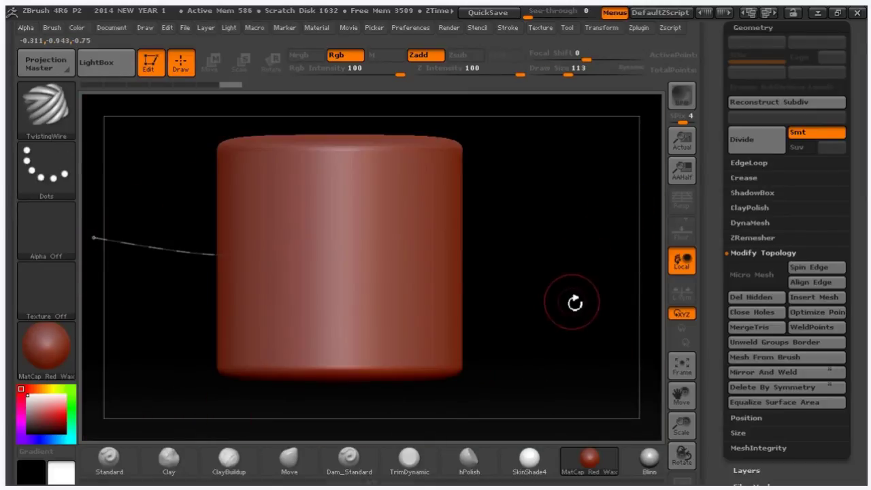
Step: Turn the cylinder horizontal and wrap a straight twisted wire around its middle at draw size 72
drag(574, 303, 557, 281)
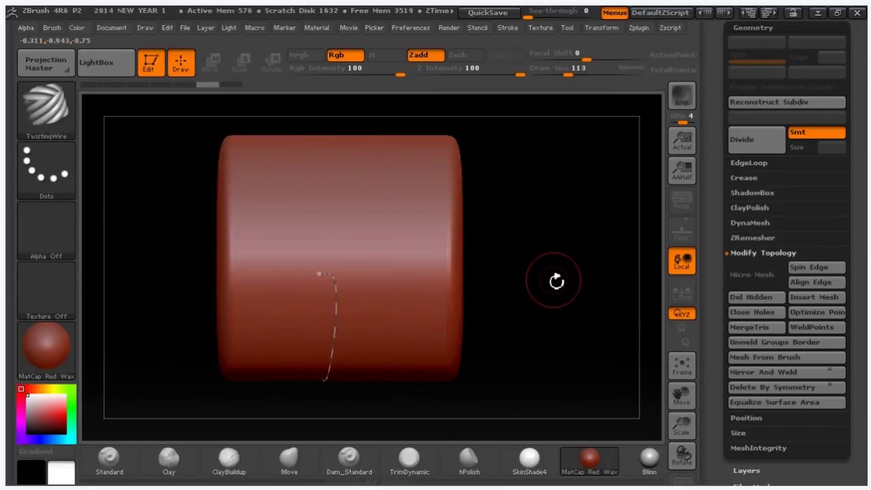
alt+right_drag(549, 276, 588, 262)
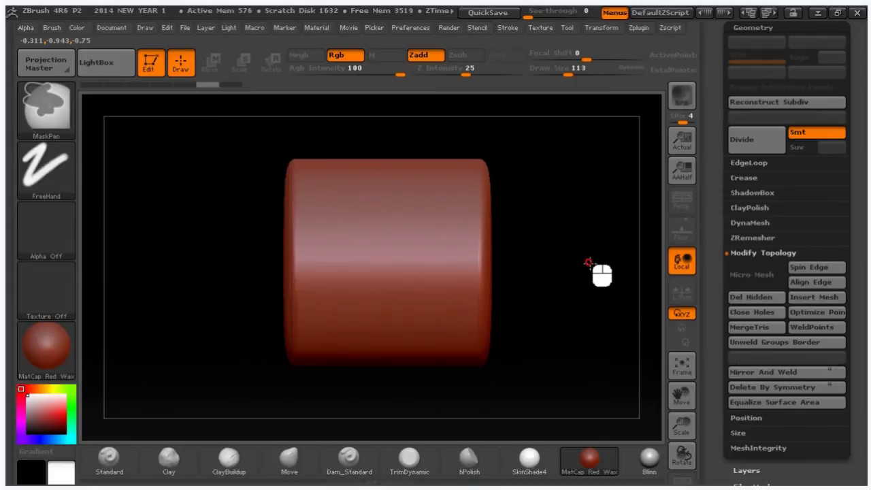
drag(572, 75, 560, 76)
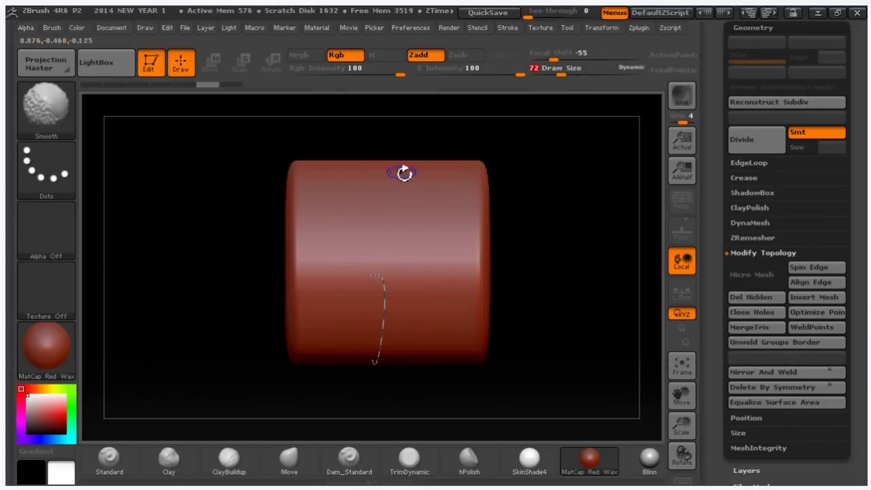
drag(402, 173, 405, 417)
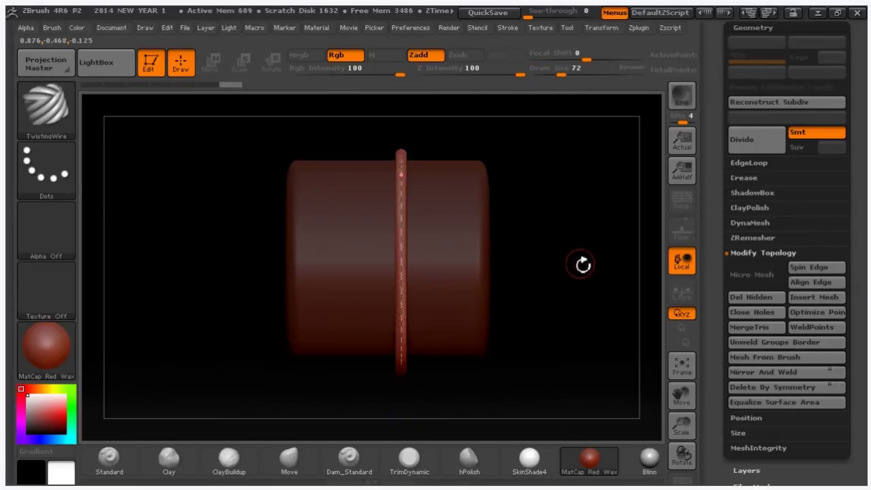
Step: Thin the wire wrapped around the cylinder by updating its curve at draw size 53
mouse_move(581, 260)
mouse_down()
mouse_move(618, 292)
mouse_move(660, 306)
mouse_move(588, 303)
mouse_up()
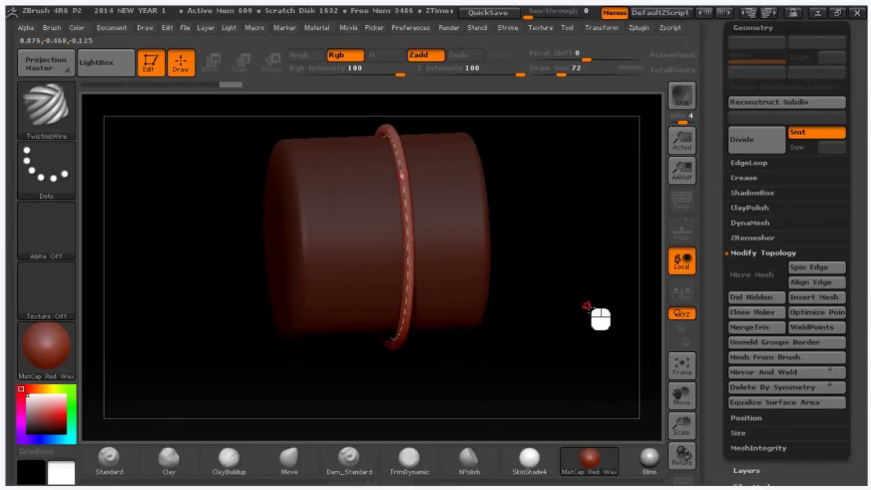
ctrl+right_drag(578, 227, 679, 416)
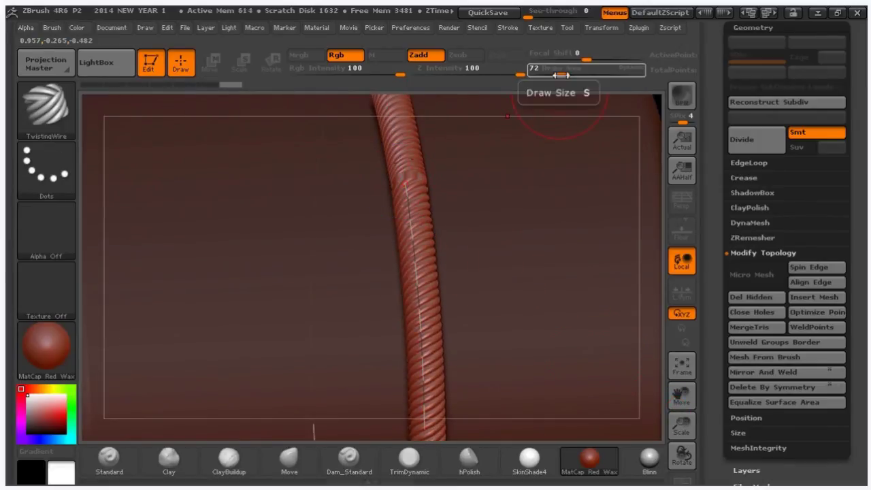
drag(557, 75, 550, 75)
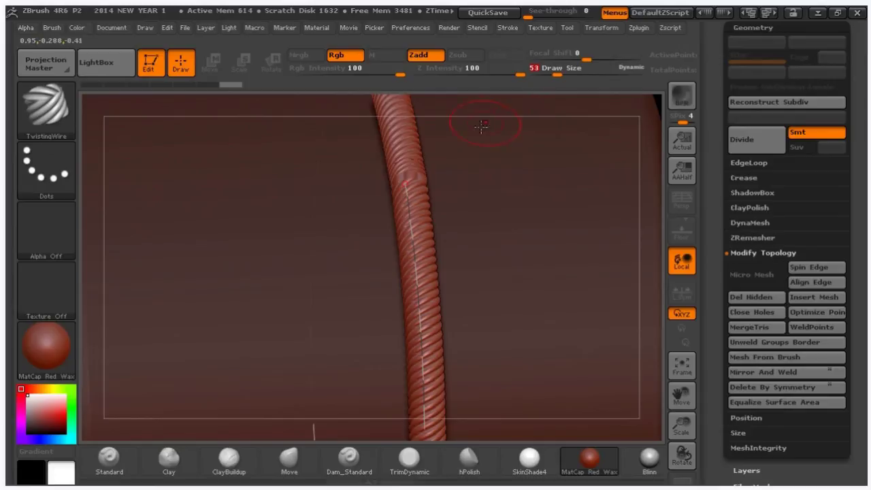
click(407, 185)
Step: Thicken the wrapped wire by updating its curve at draw size 68
mouse_move(541, 236)
mouse_down()
mouse_move(575, 277)
mouse_move(597, 282)
mouse_up()
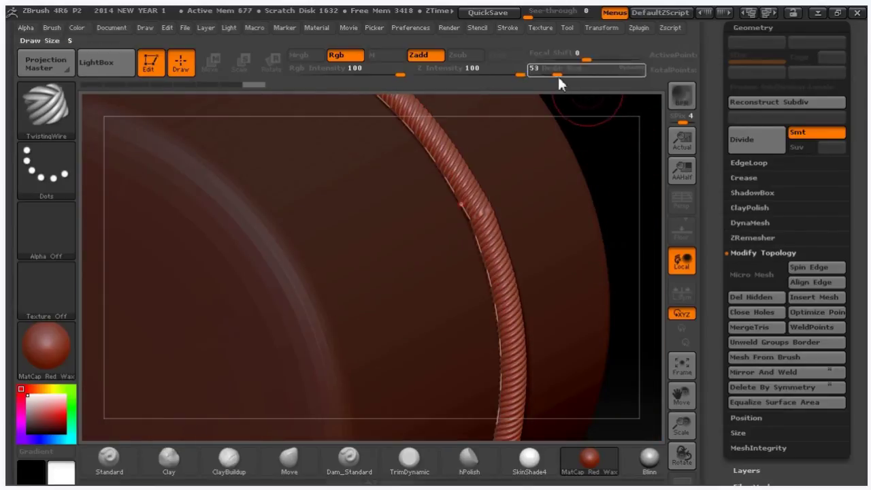
drag(558, 77, 561, 77)
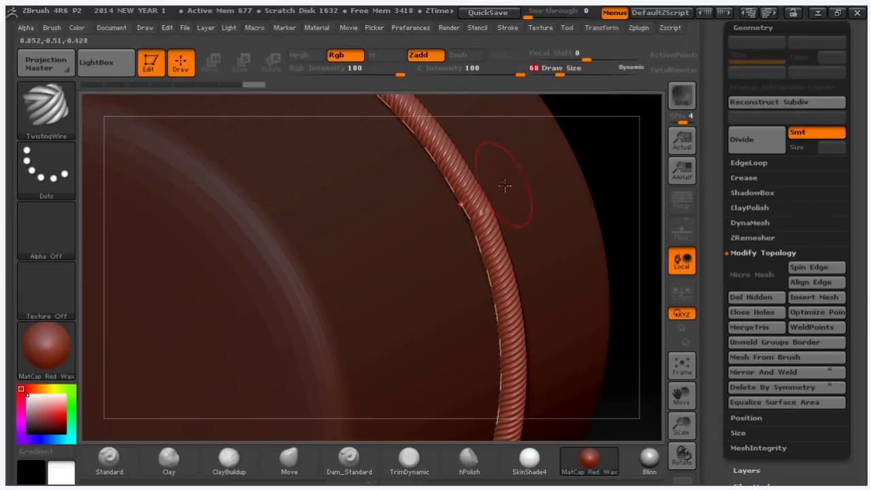
click(460, 204)
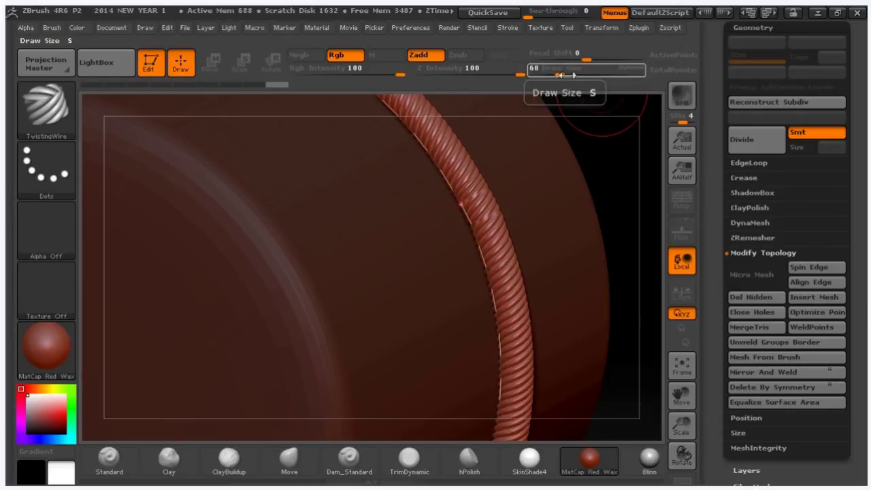
Step: Thicken the wrapped wire by updating its curve at draw size 93, and view the cylinder upright from the side
drag(567, 80, 577, 83)
click(469, 204)
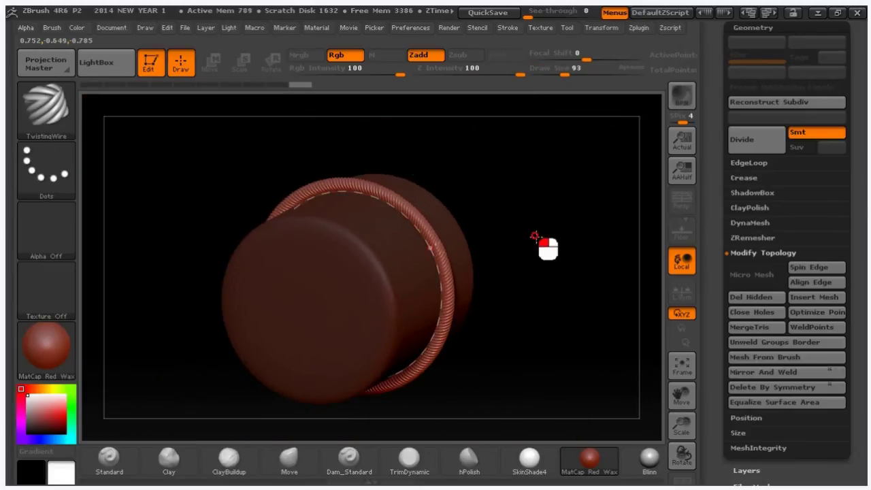
mouse_move(538, 237)
mouse_down()
mouse_move(554, 264)
mouse_move(567, 350)
mouse_move(513, 256)
mouse_up()
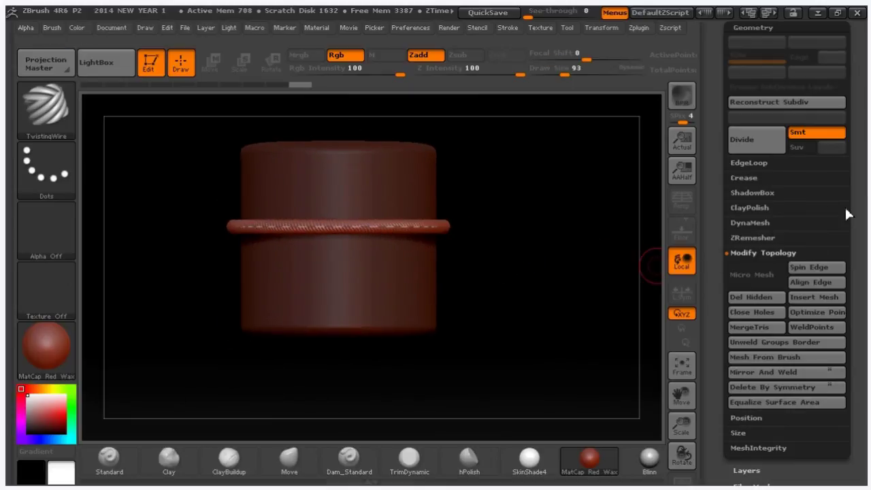
Step: Split the cylinder and its wrapped wire into separate subtools with Split To Similar Parts
drag(863, 194, 861, 297)
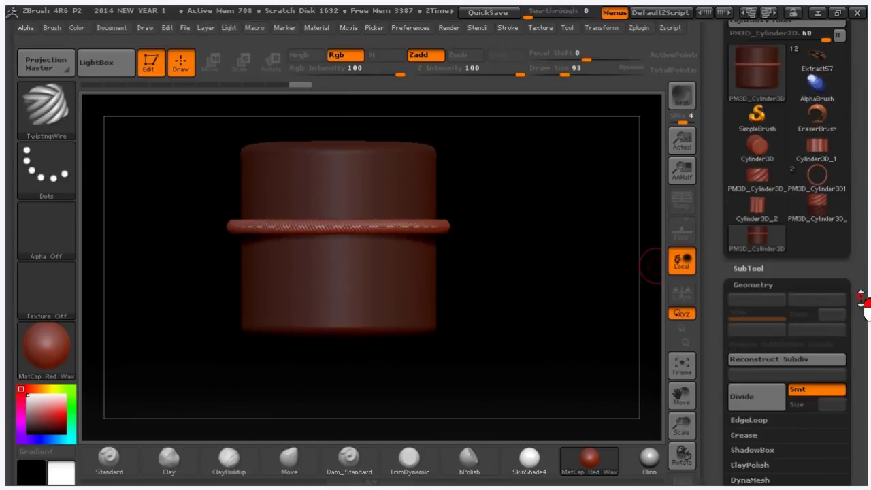
click(752, 268)
scroll(793, 414, down, 5)
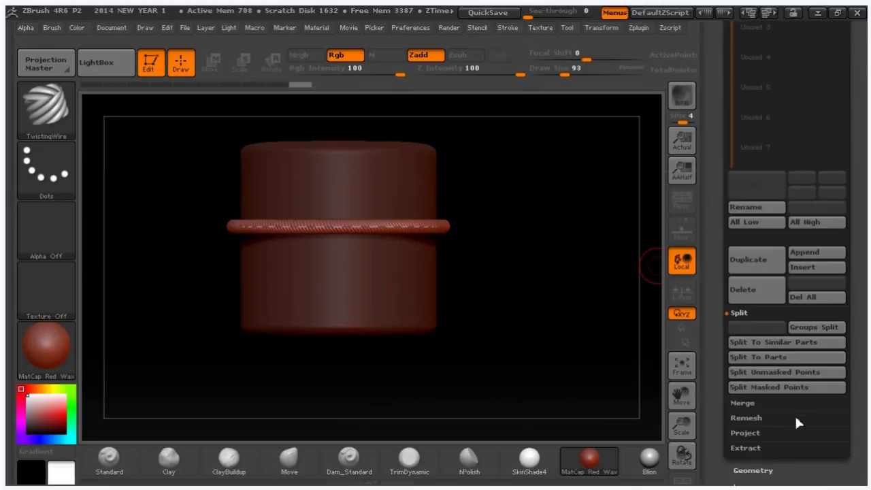
click(793, 342)
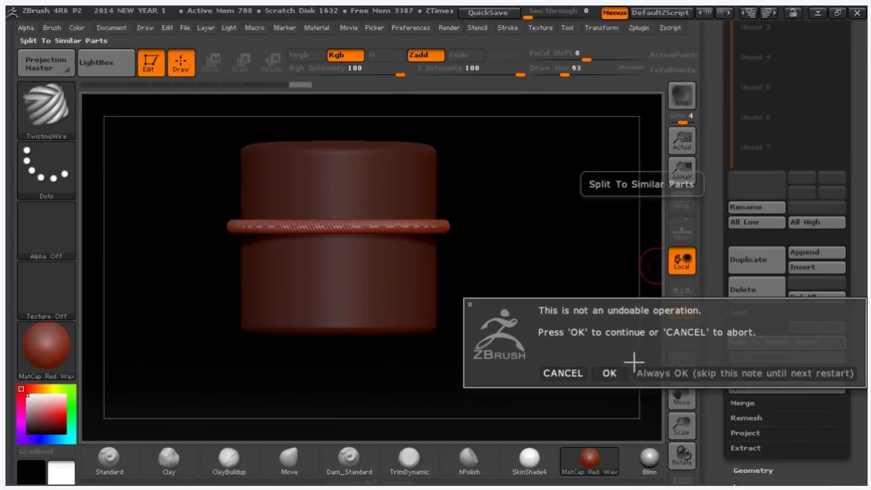
click(609, 374)
scroll(856, 257, up, 5)
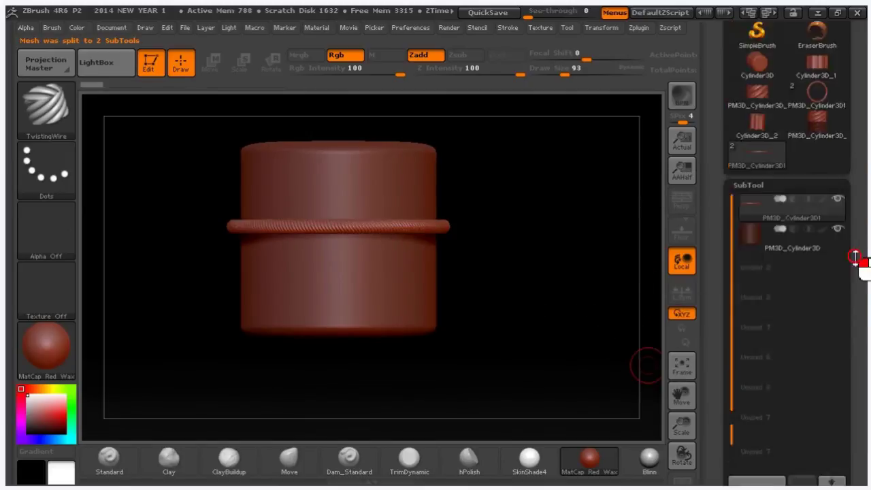
Step: Hide the plain cylinder subtool and inspect the twists of the isolated wire ring up close
scroll(857, 272, up, 5)
click(836, 416)
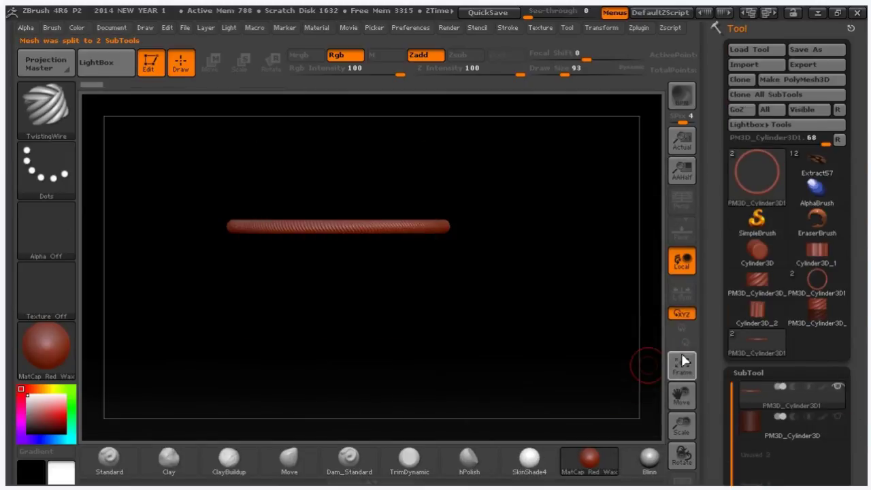
ctrl+right_drag(531, 206, 590, 300)
mouse_move(592, 300)
mouse_down()
mouse_move(564, 226)
mouse_move(577, 278)
mouse_up()
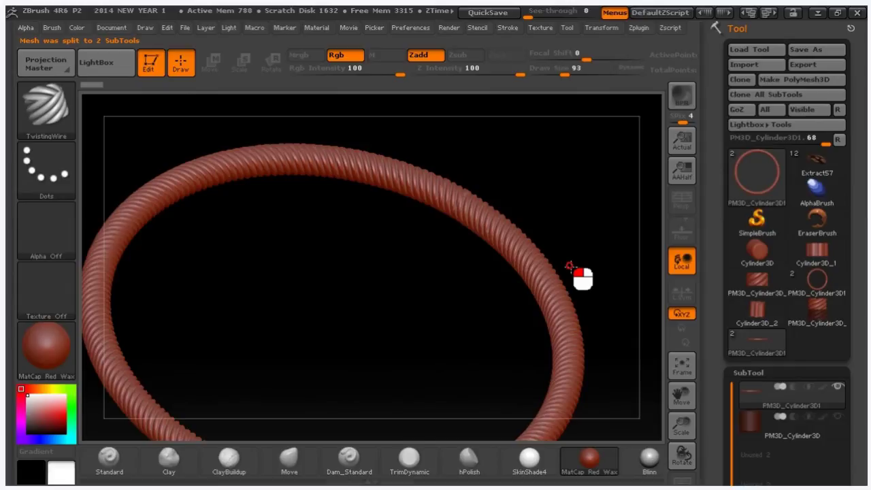
right_drag(345, 261, 559, 340)
alt+drag(328, 280, 501, 286)
ctrl+right_drag(436, 285, 475, 300)
mouse_move(489, 313)
mouse_down()
mouse_move(404, 278)
mouse_move(455, 286)
mouse_move(495, 266)
mouse_up()
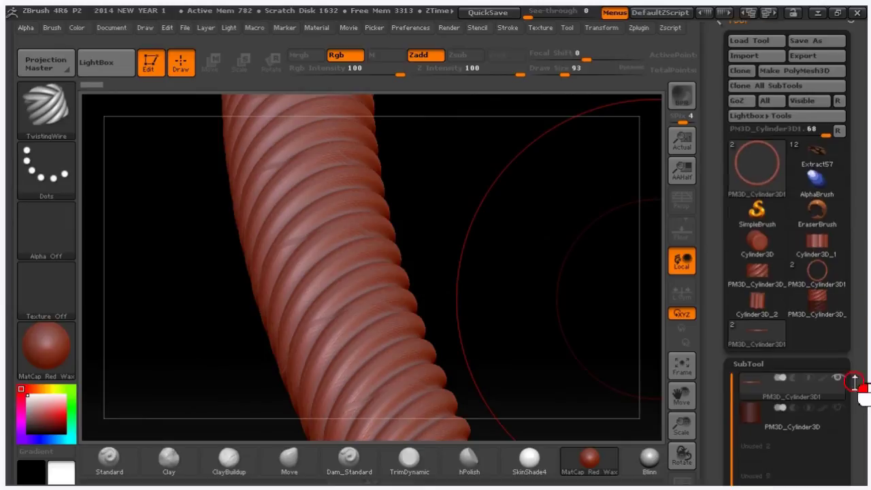
Step: Smooth the surface of the twisted wire ring with the Polish deformation
drag(855, 389, 861, 226)
click(758, 295)
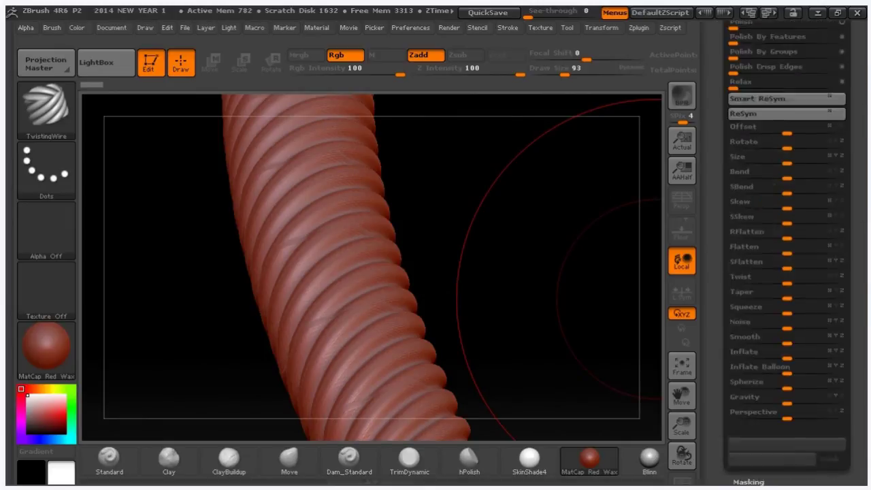
drag(861, 272, 862, 345)
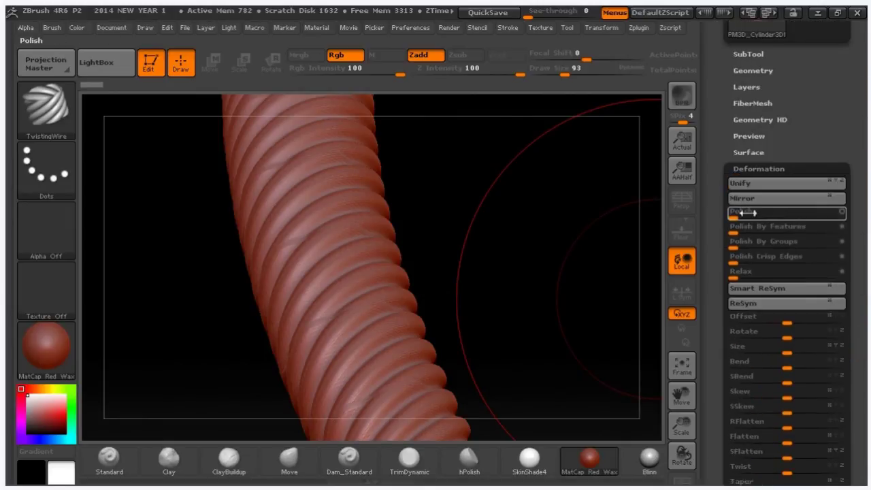
drag(734, 214, 530, 286)
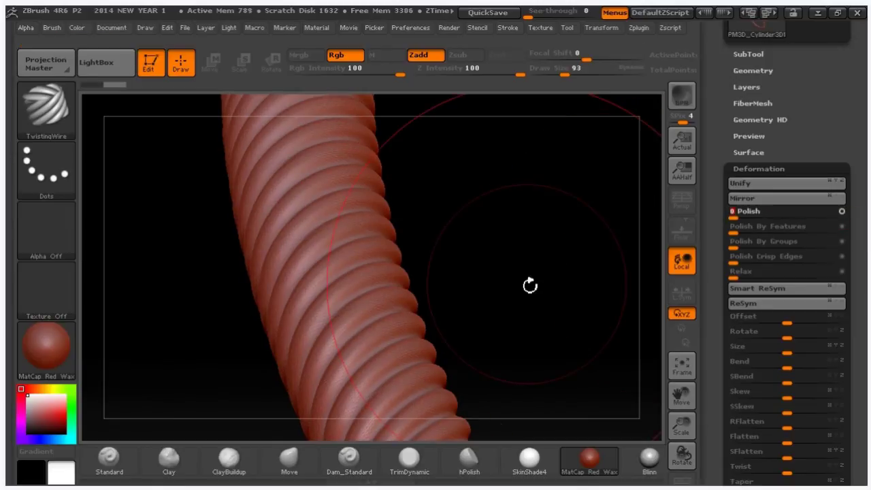
Step: Inspect the polished wire ring as a whole and clear any masking on it
mouse_move(508, 255)
ctrl+right_down()
mouse_move(514, 260)
mouse_move(402, 186)
ctrl+right_up()
alt+right_drag(429, 258, 208, 268)
mouse_move(478, 313)
ctrl+right_down()
mouse_move(395, 203)
mouse_move(369, 256)
mouse_move(262, 244)
ctrl+right_up()
key(ctrl)
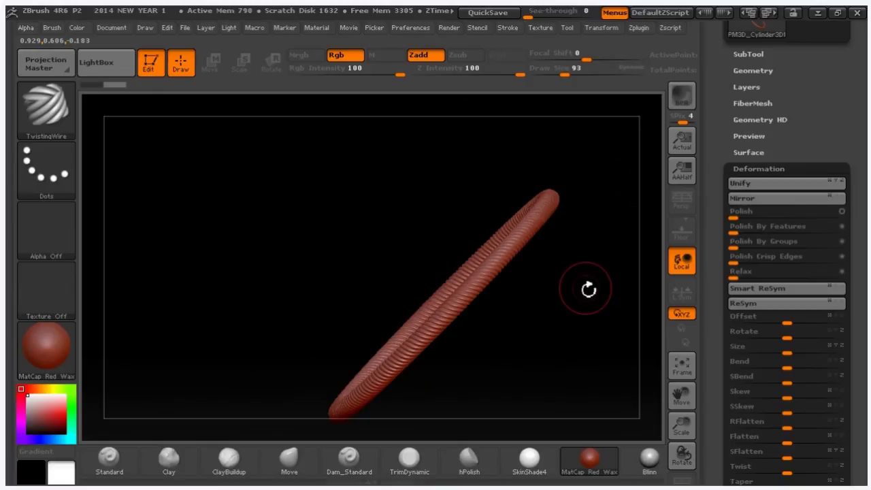
key(ctrl)
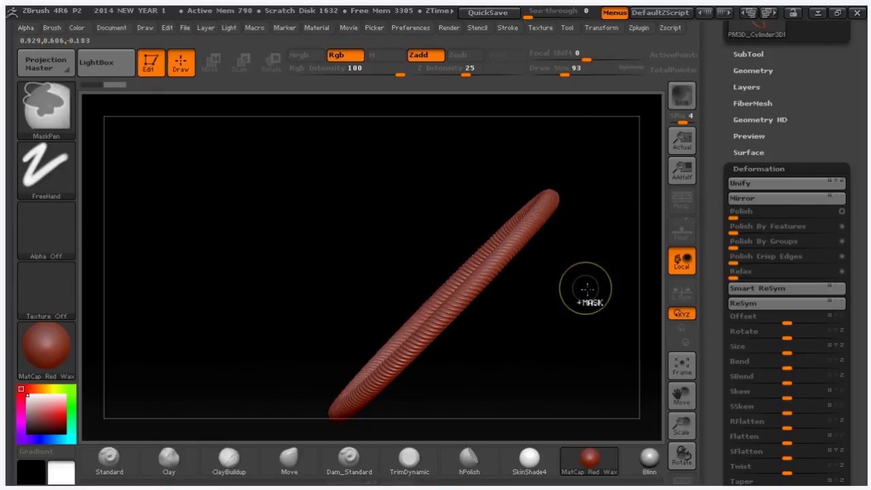
ctrl+drag(569, 299, 600, 327)
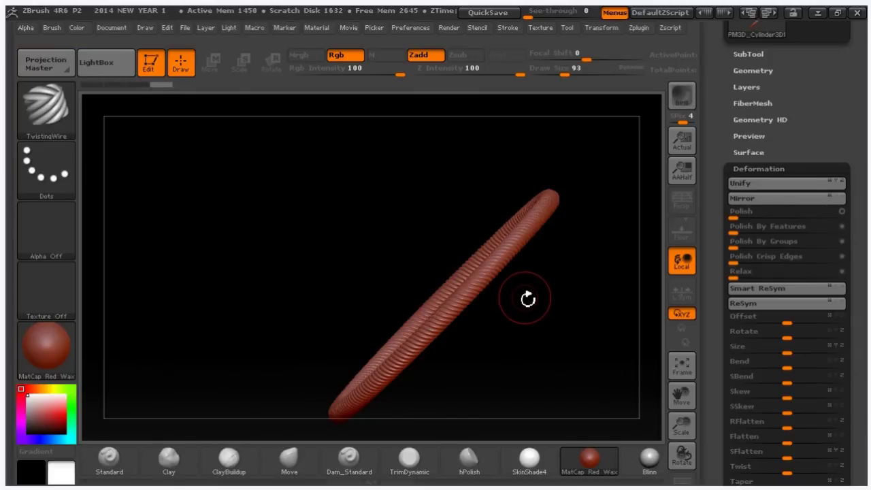
Step: Face the wire ring frontally, apply the SkinShade4 material to it, and examine its twists up close
shift+drag(524, 298, 585, 352)
alt+drag(511, 299, 370, 231)
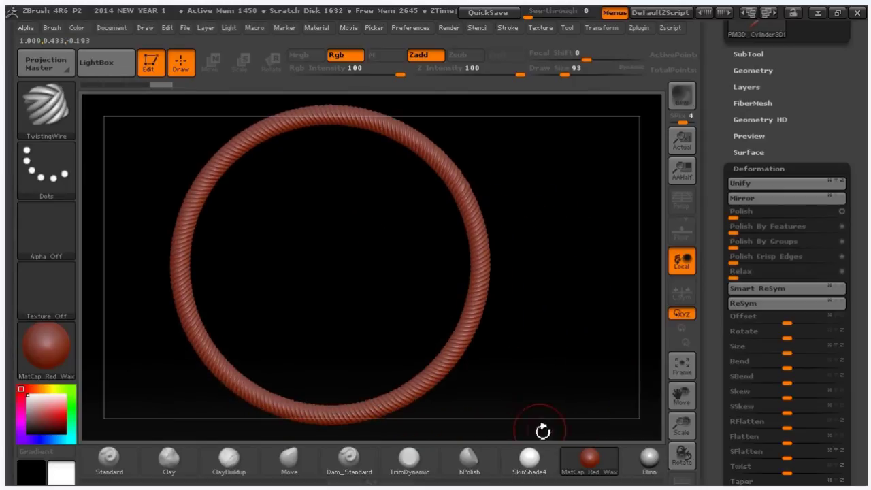
click(532, 453)
ctrl+right_drag(523, 264, 561, 298)
ctrl+drag(560, 297, 612, 347)
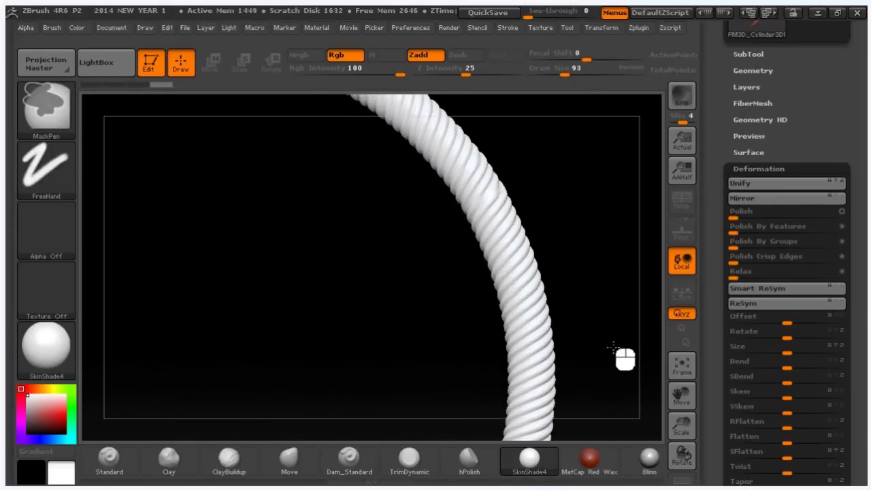